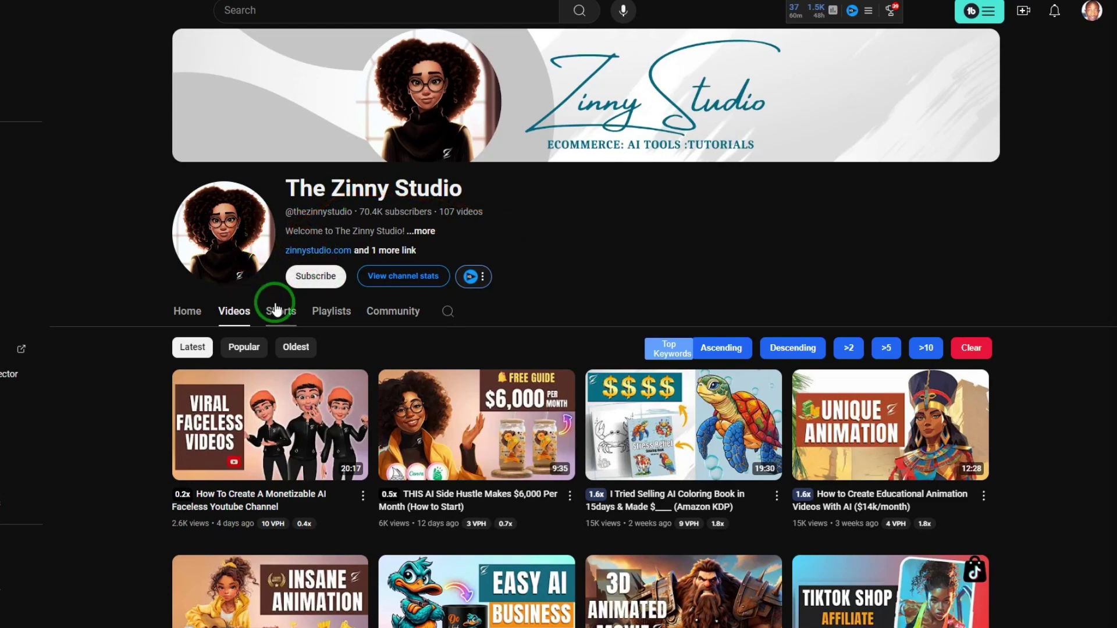
Apply an April 1–30, 2023 date range to the YouTube Studio revenue view.
scroll(285, 319, "down", 6)
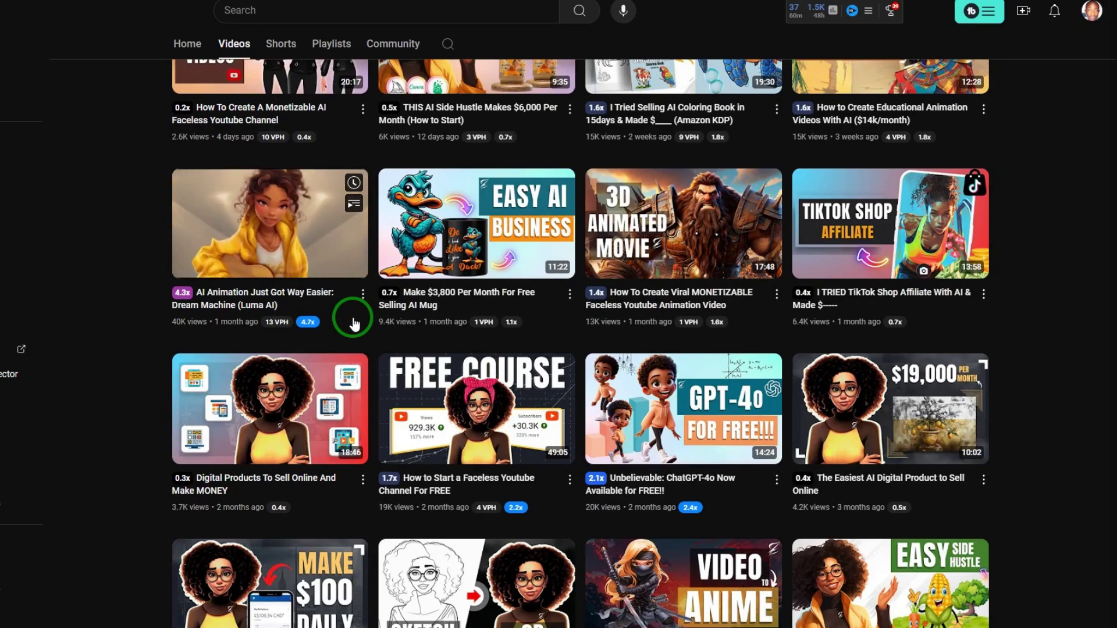
scroll(354, 324, "up", 3)
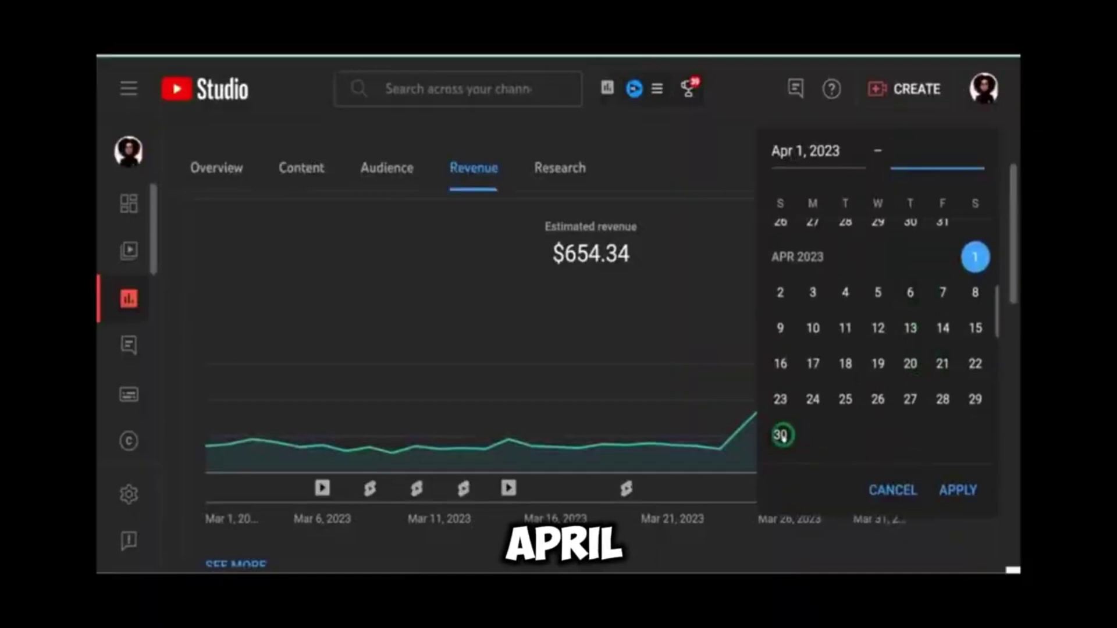
left_click(781, 435)
left_click(977, 478)
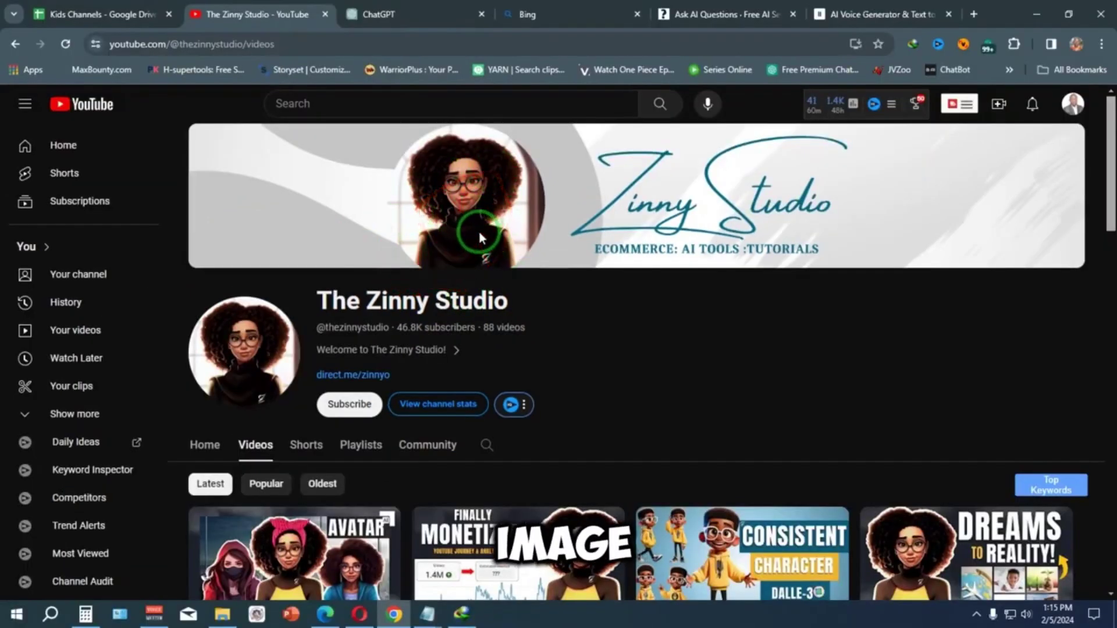
Check ChatGPT's Free, Plus and Team plans from the model list, then go to Bing.
left_click(415, 8)
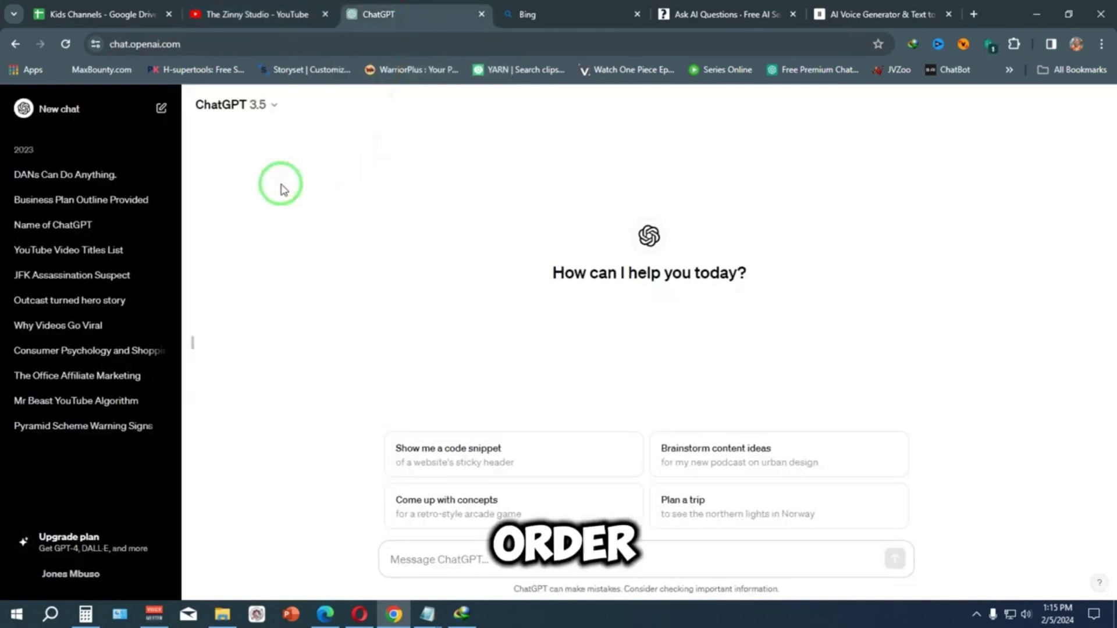
left_click(271, 113)
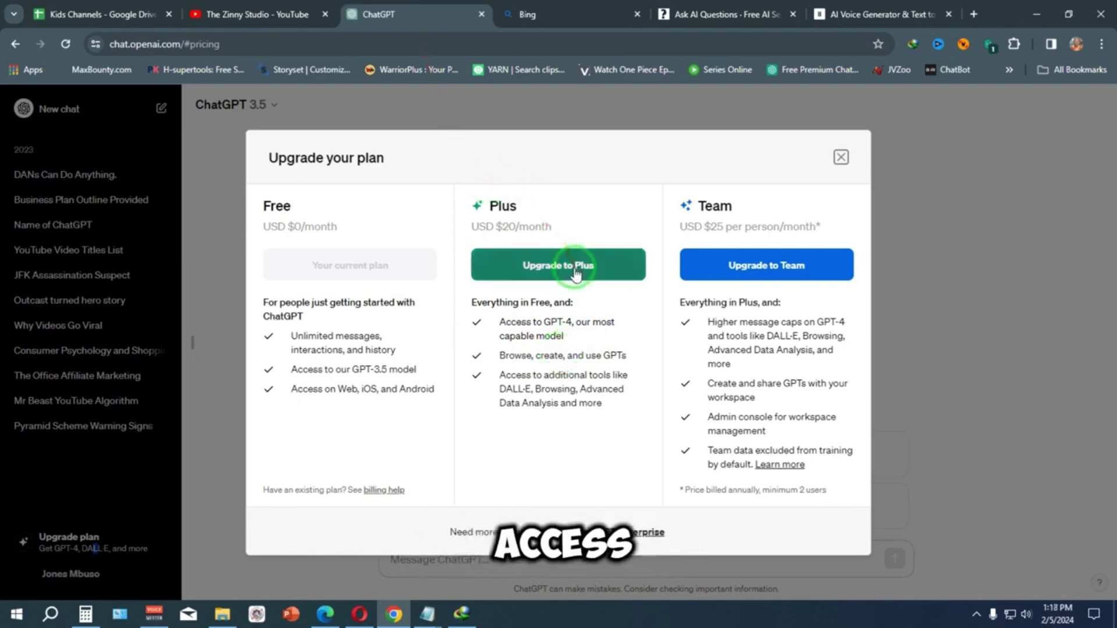
left_click(559, 12)
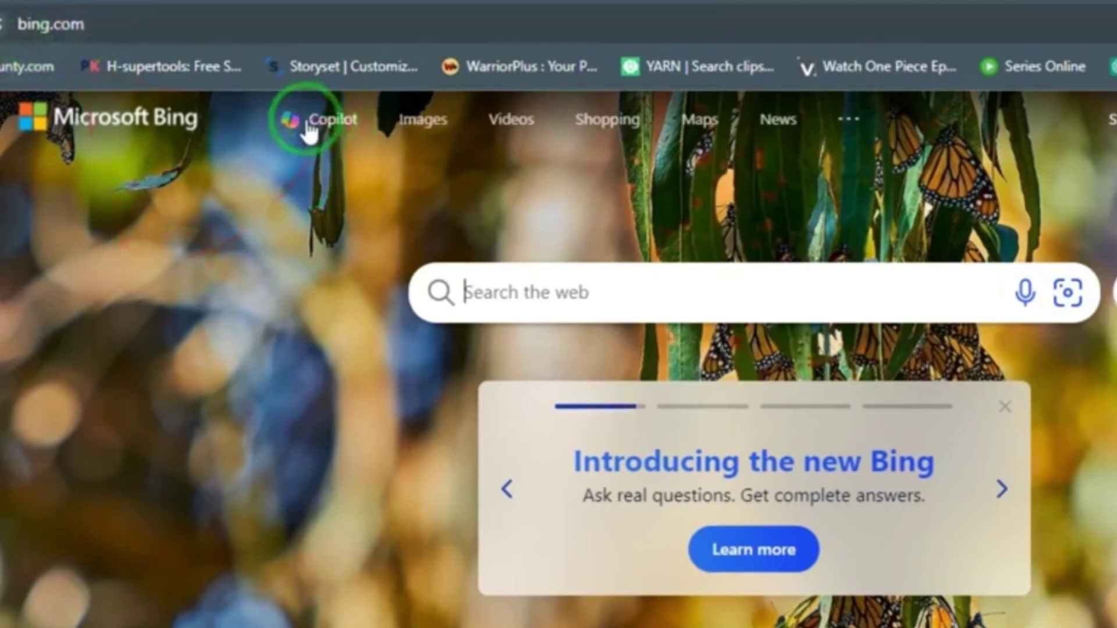
Go through Bing's Copilot chat page to the Designer GPT under Copilot GPTs.
left_click(334, 120)
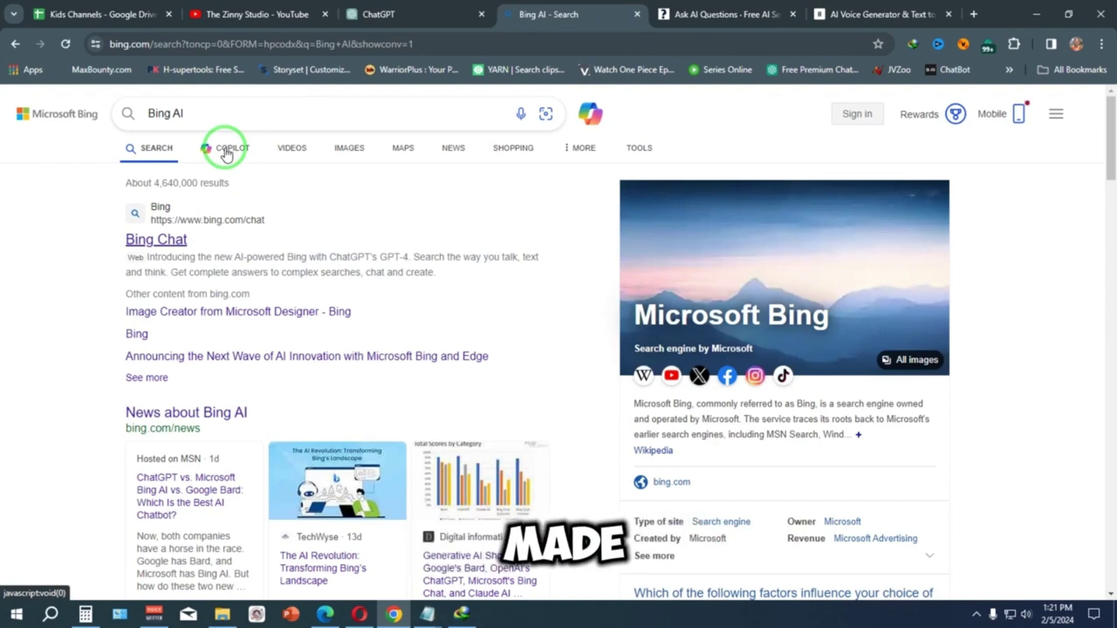
left_click(227, 153)
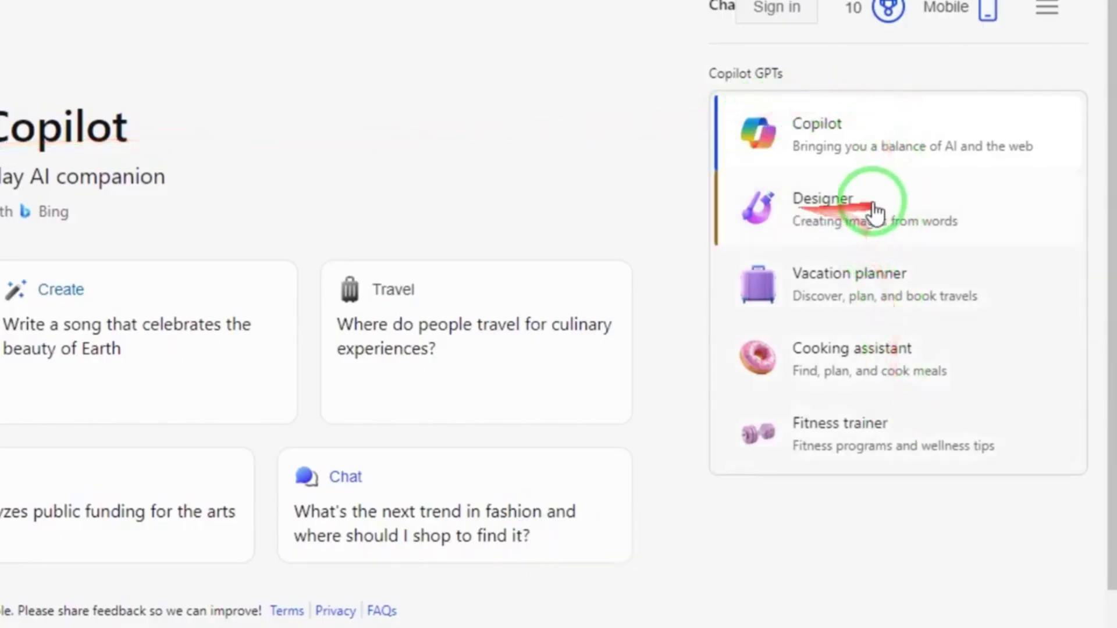
left_click(850, 203)
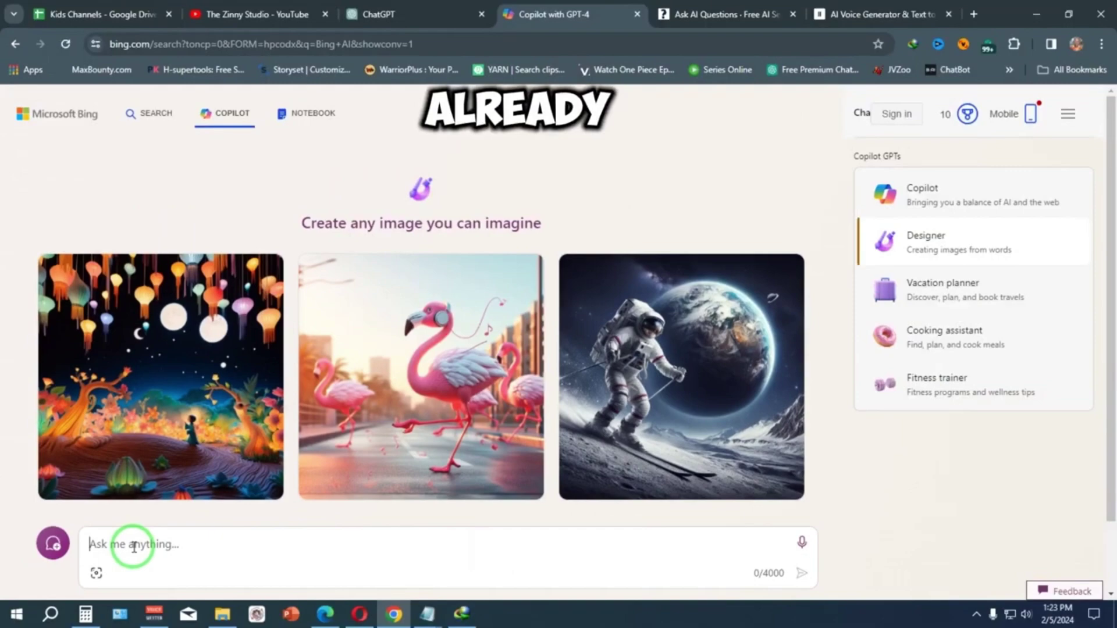
Submit the pasted pink CRAFTER hoodie prompt and scroll through the four resulting photos.
type("A photo as if taken with a smartphone, capturing a beautiful black woman wearing a pink hoodie with \"CRAFTER\" text on it.  She's wearing thick black cat-eye glasses and her hair is styled in black afro. She's casually seated at a desk, where there's a laptop and a tumbler. The photo should have a casual, slightly candid feel, typical of smartphone photography, with a landscape aspect ratio.")
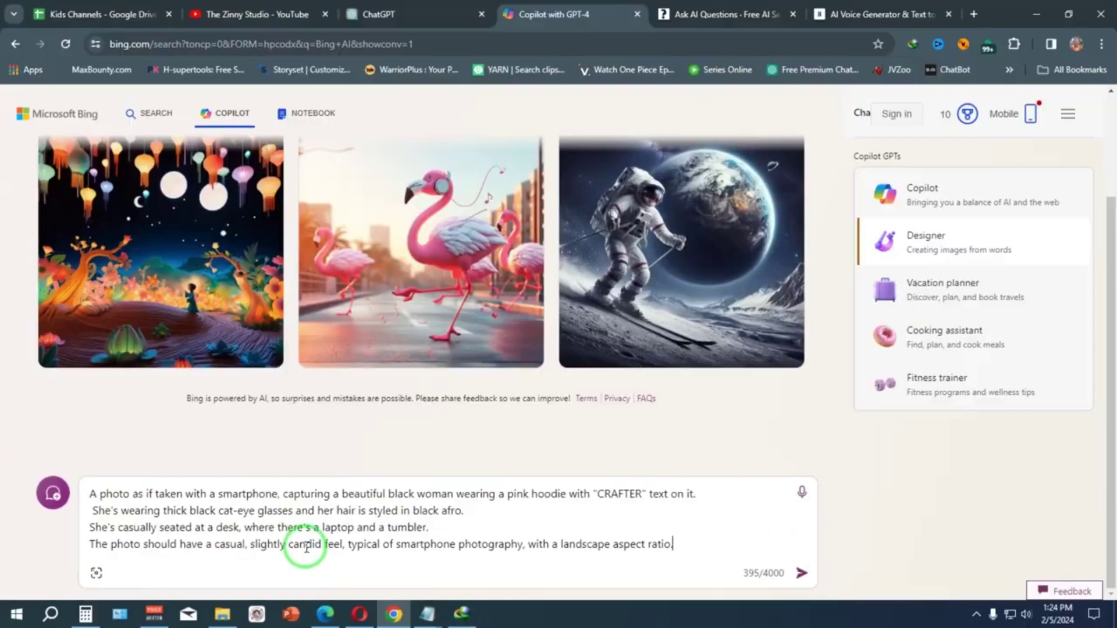
left_click(803, 576)
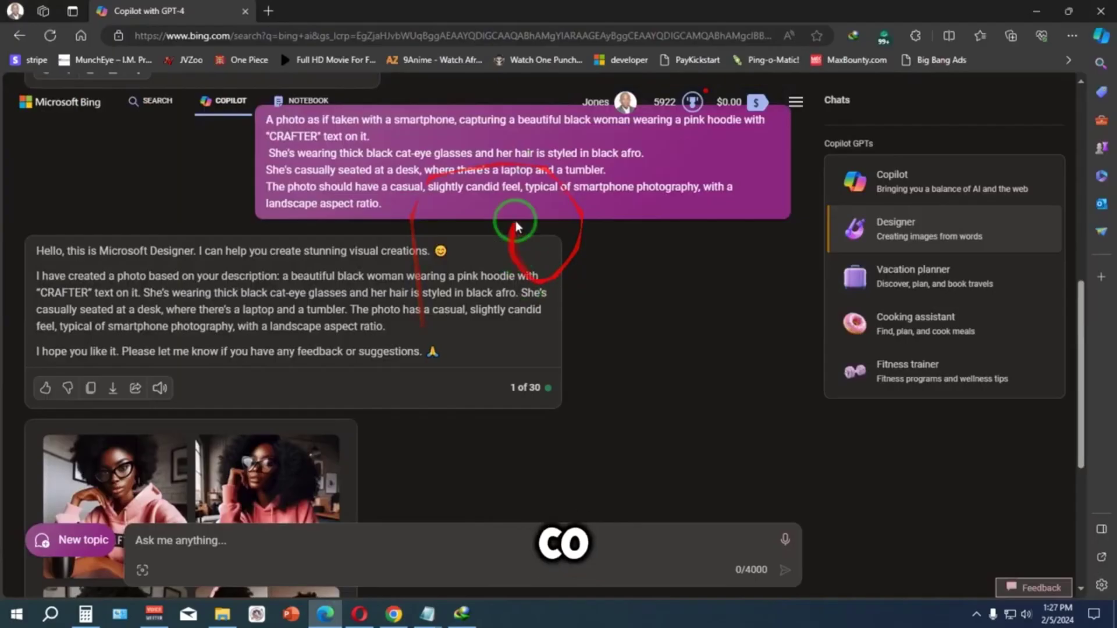
left_click_drag(516, 219, 565, 299)
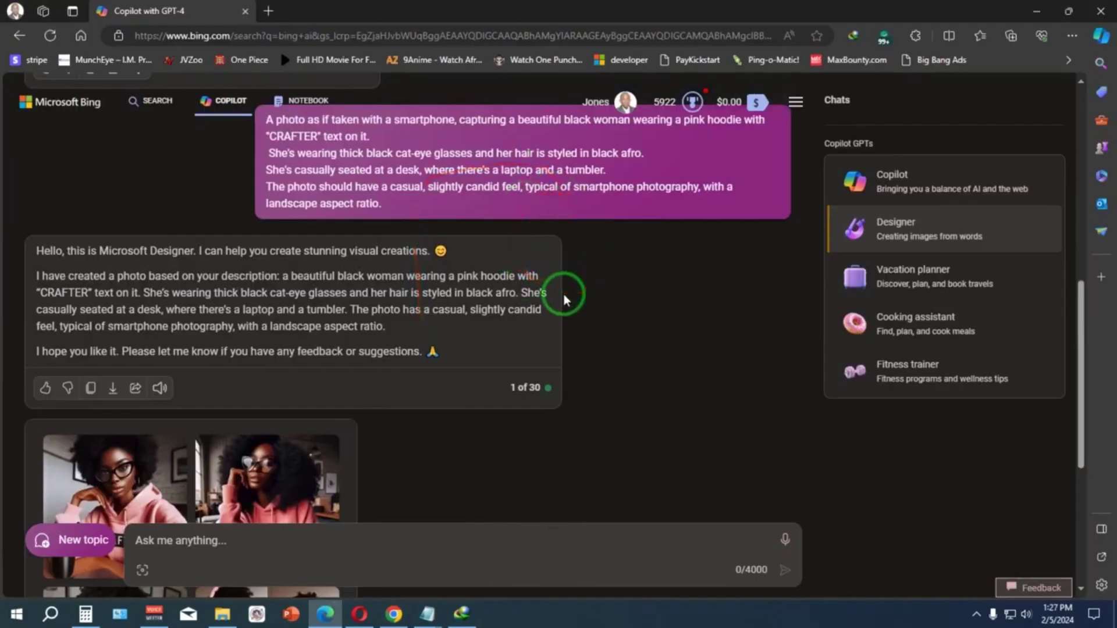
scroll(567, 308, "down", 4)
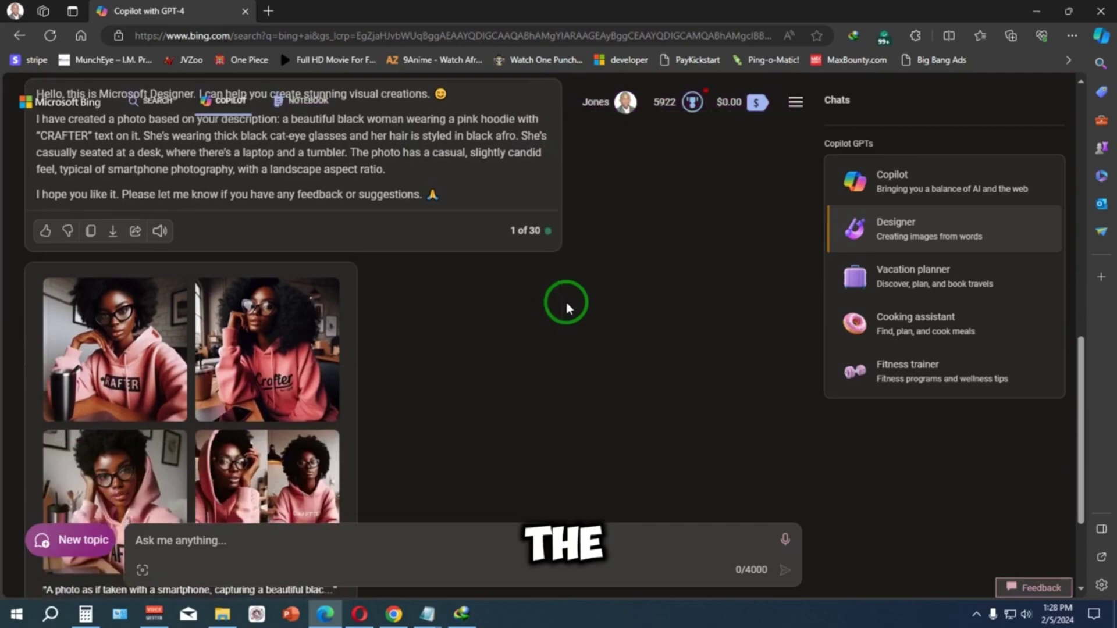
scroll(492, 317, "down", 2)
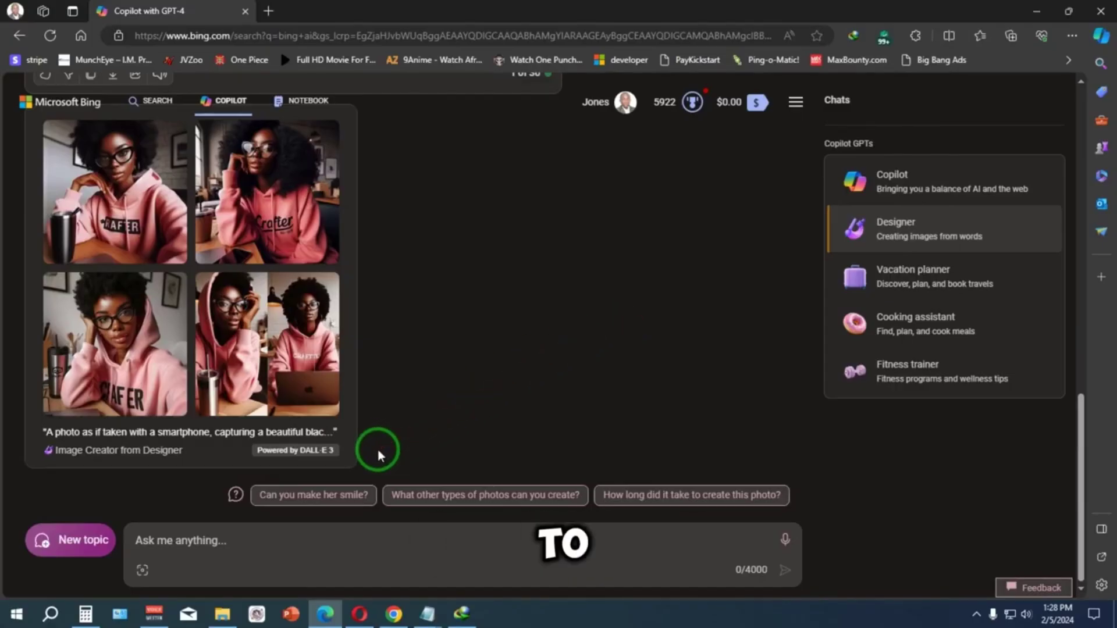
scroll(374, 449, "up", 3)
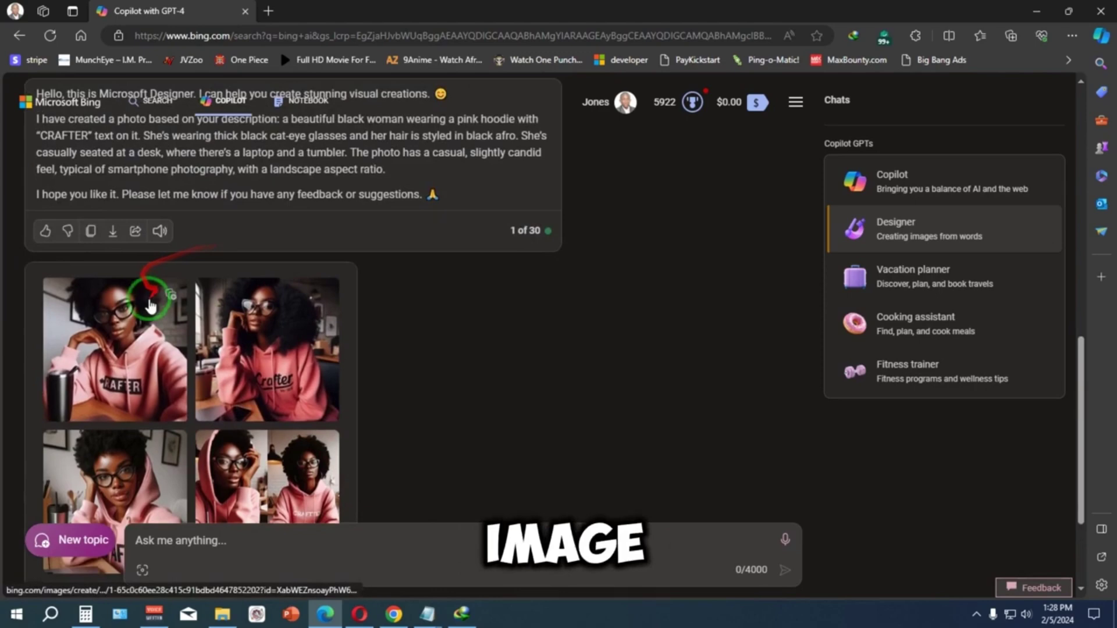
scroll(125, 349, "down", 1)
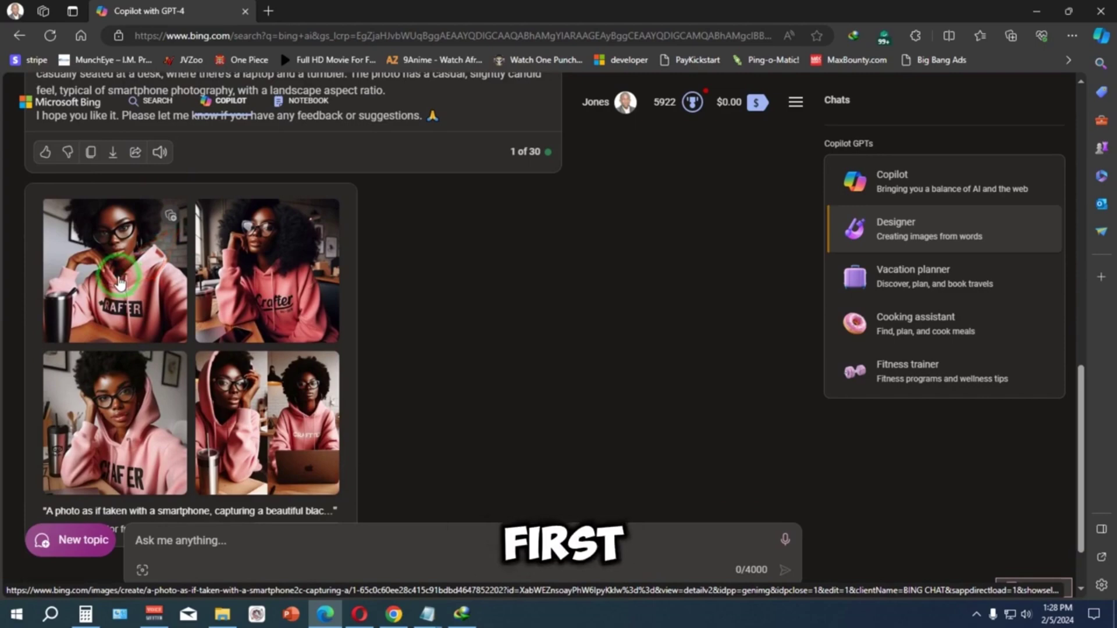
Switch the first generated hoodie image to a Landscape aspect ratio.
left_click(120, 279)
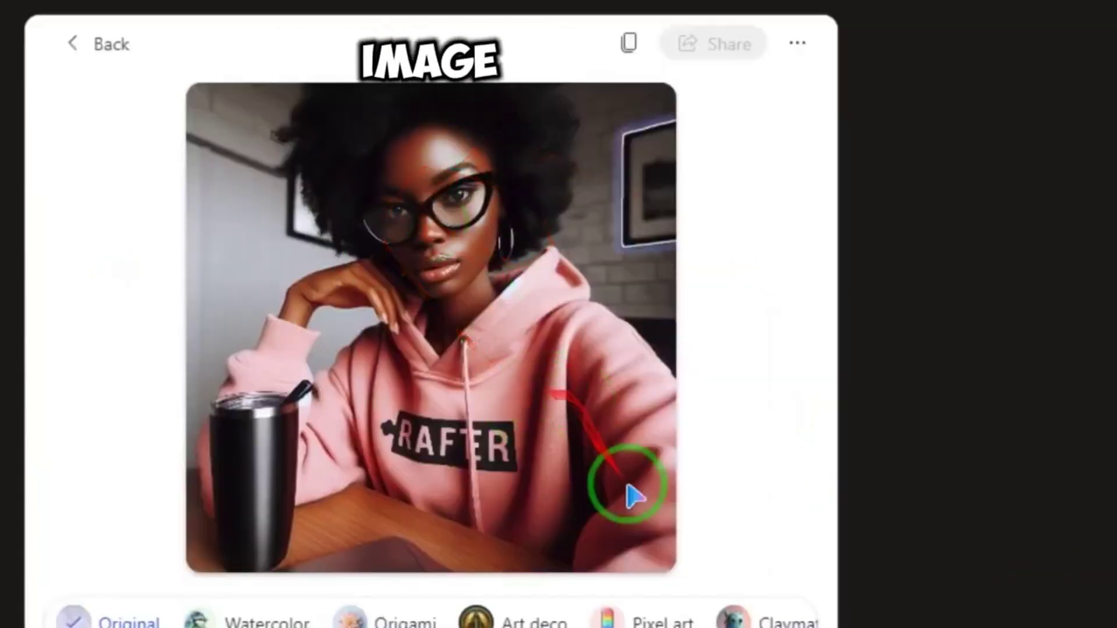
mouse_move(643, 543)
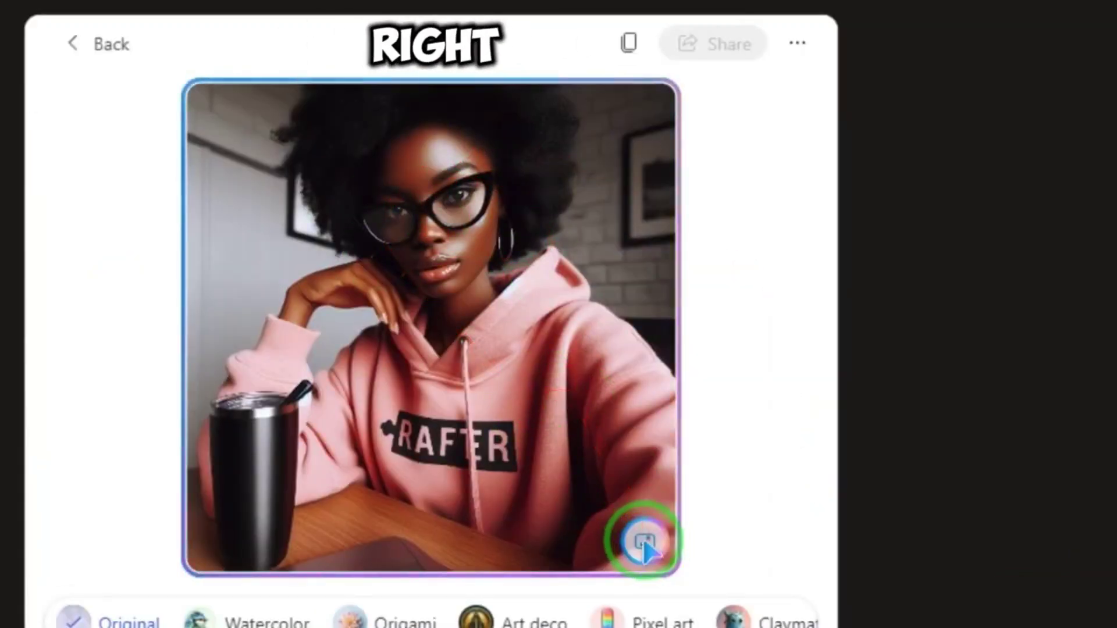
left_click(644, 542)
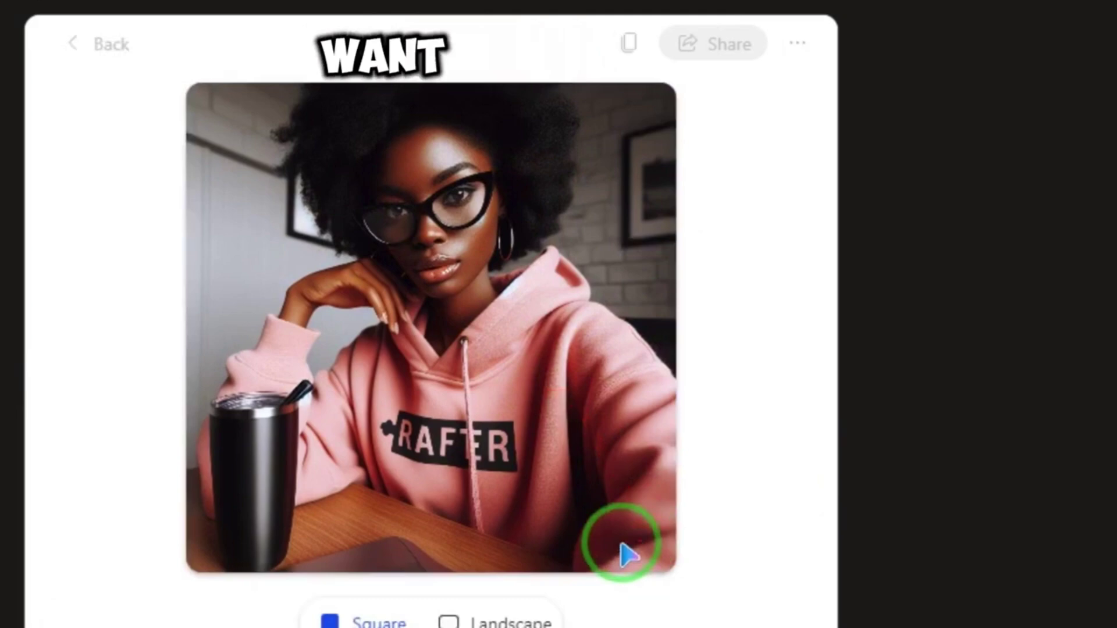
left_click(512, 616)
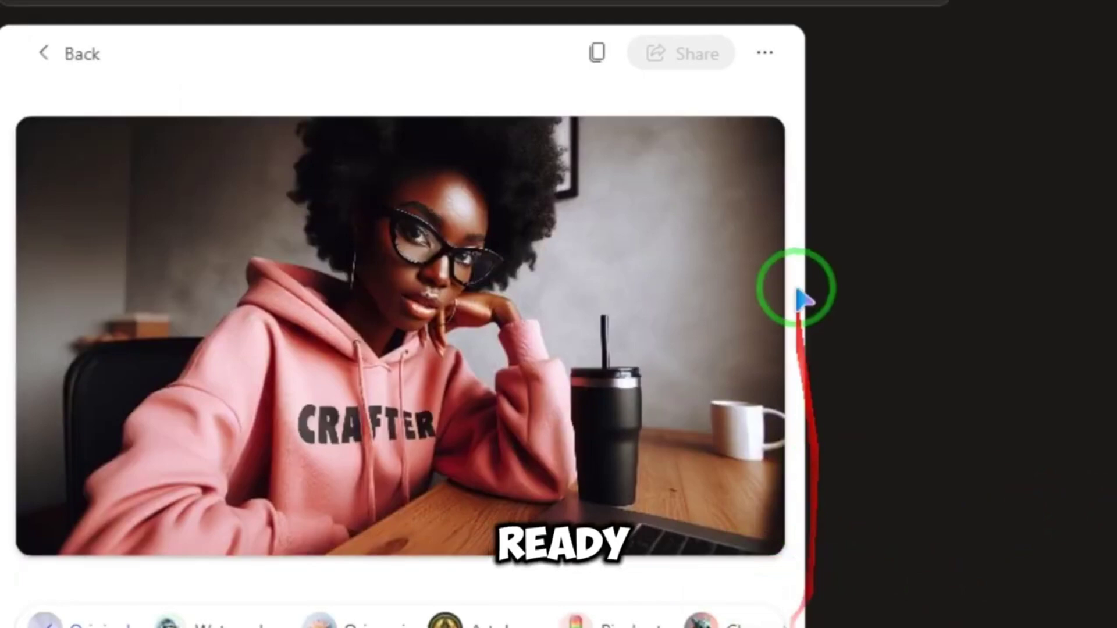
Download the landscape image as Designer (2).png.
left_click(765, 53)
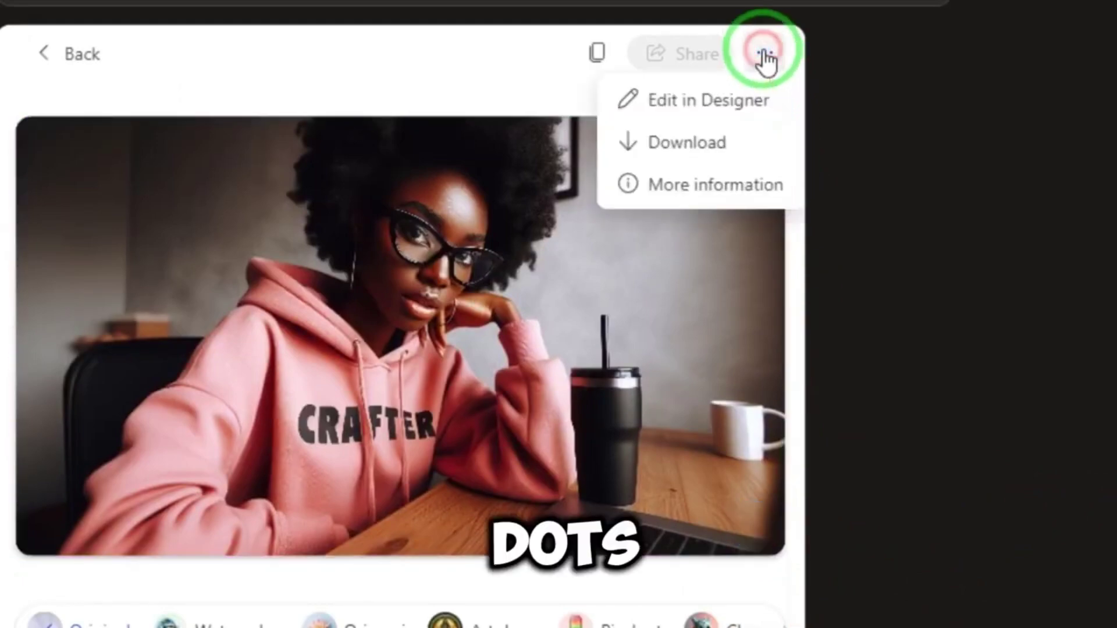
left_click(690, 150)
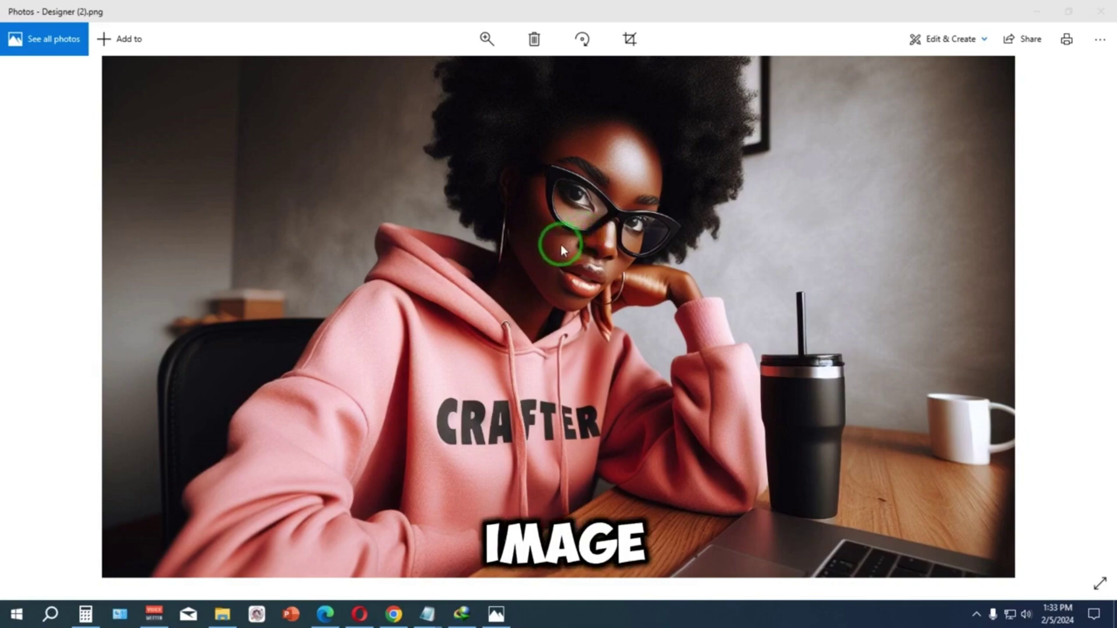
left_click_drag(560, 245, 628, 359)
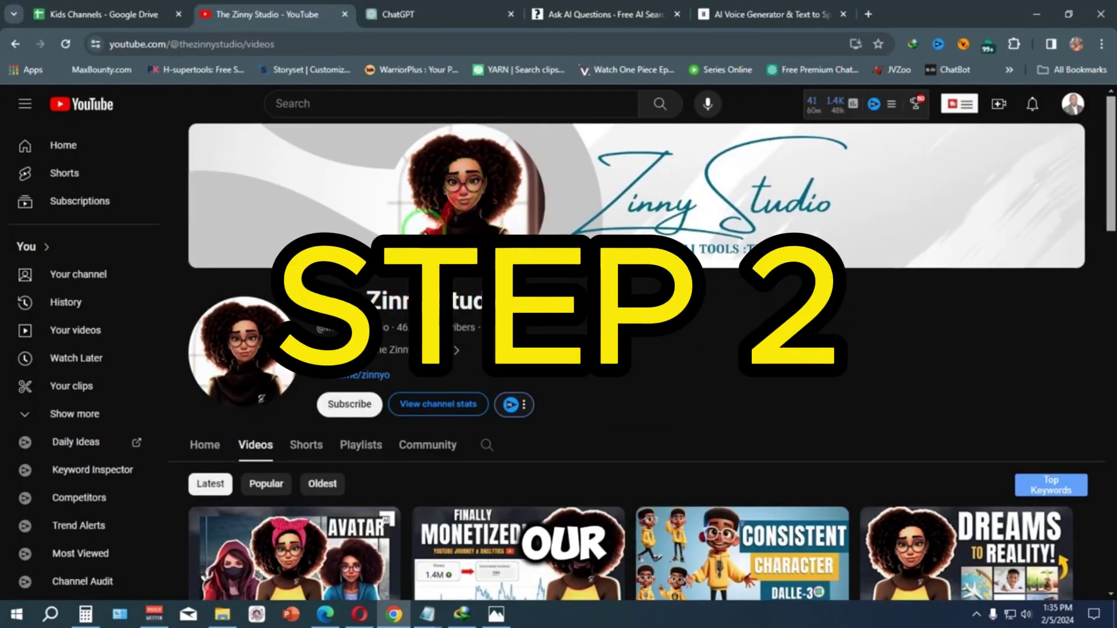
Pass through ChatGPT's new-chat page to iAsk.AI's Ask AI search page.
left_click(429, 10)
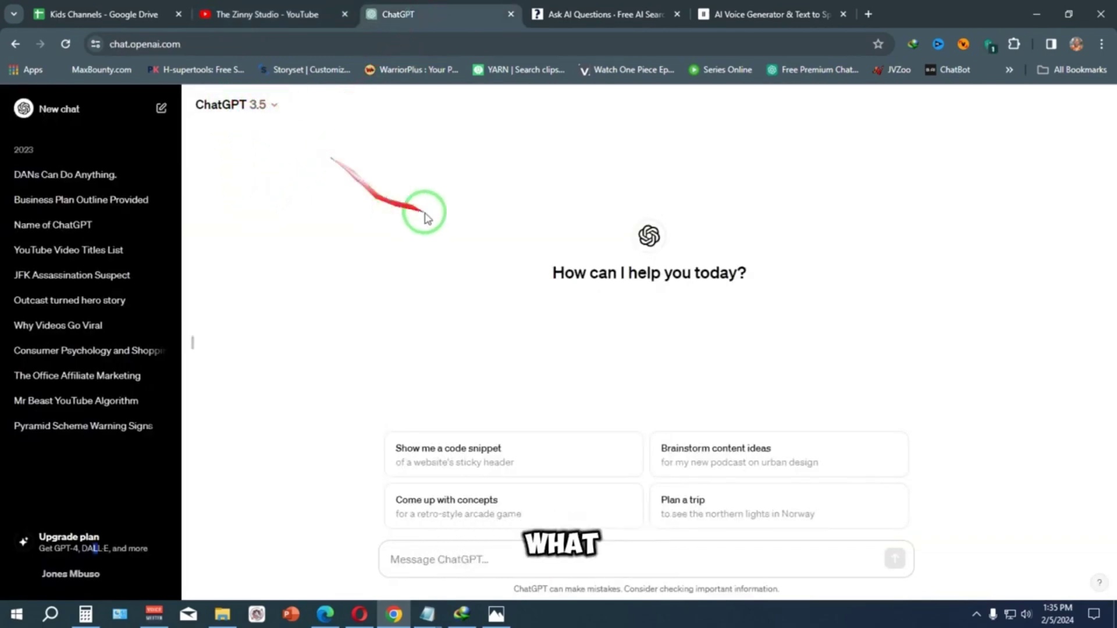
left_click(608, 13)
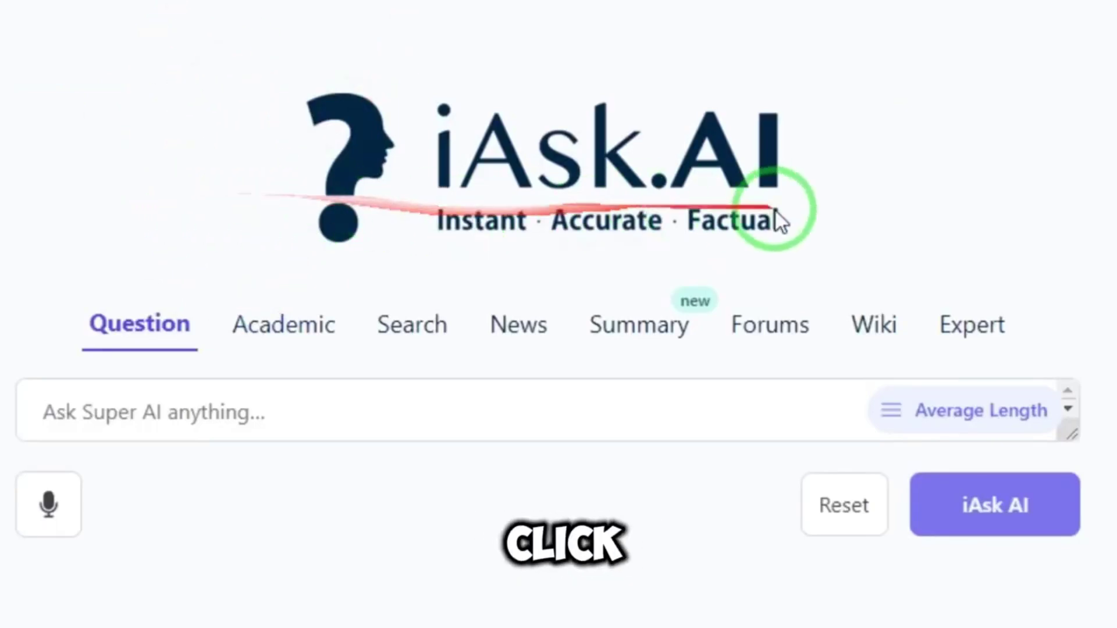
In Expert mode, submit the pasted request for a short AI money-making YouTube intro script.
left_click(967, 329)
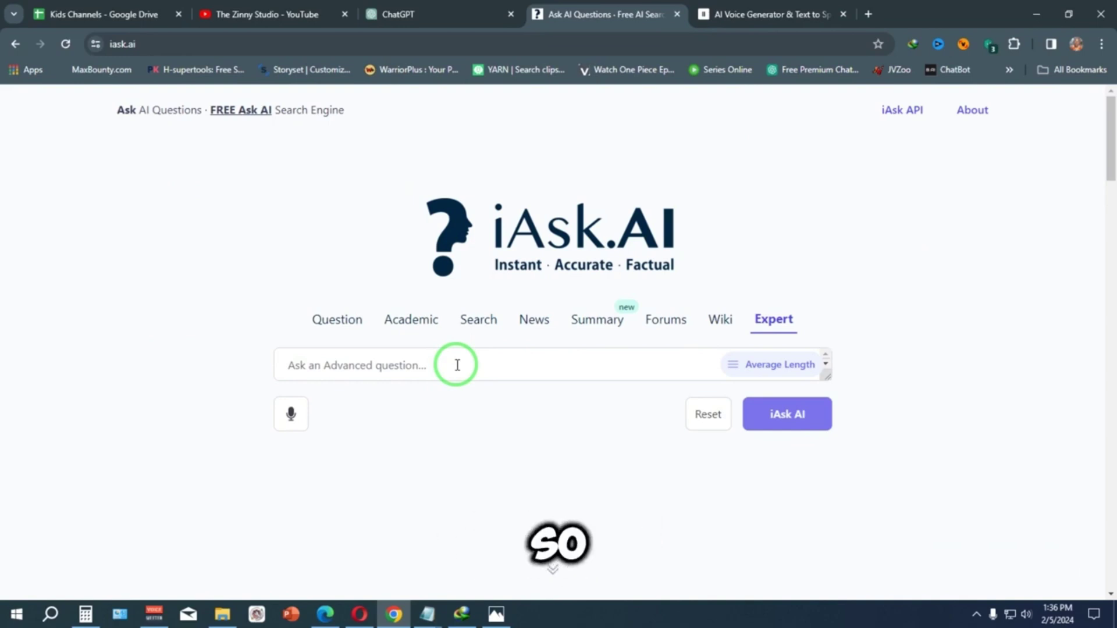
left_click(457, 365)
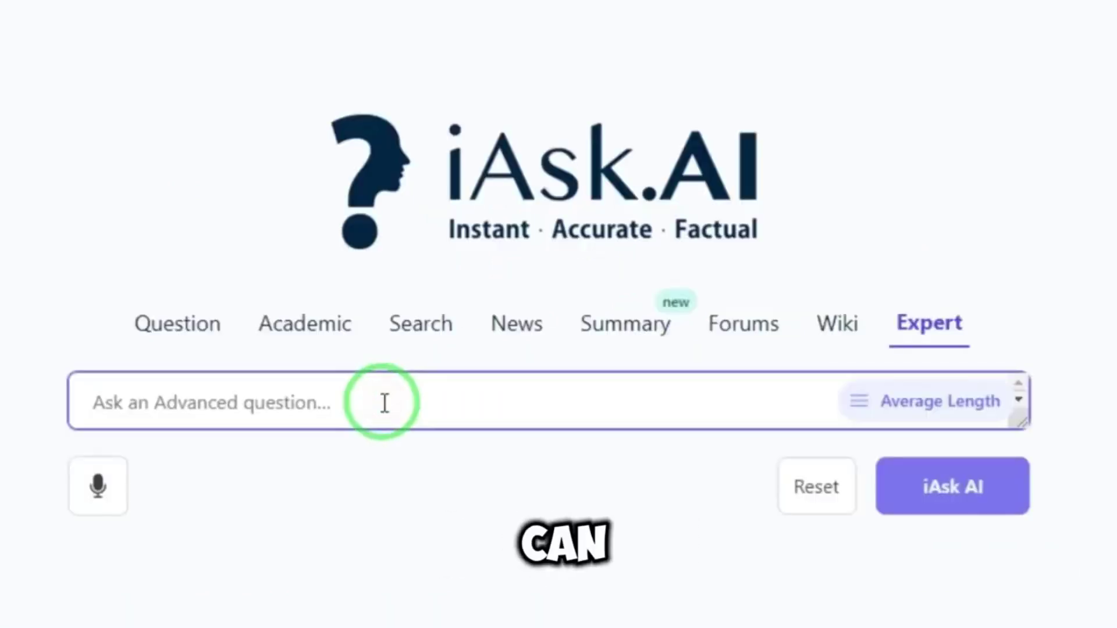
type("write me a short video script for an introduction on my ai youtube channel dedicated to helping people make money using AI tools")
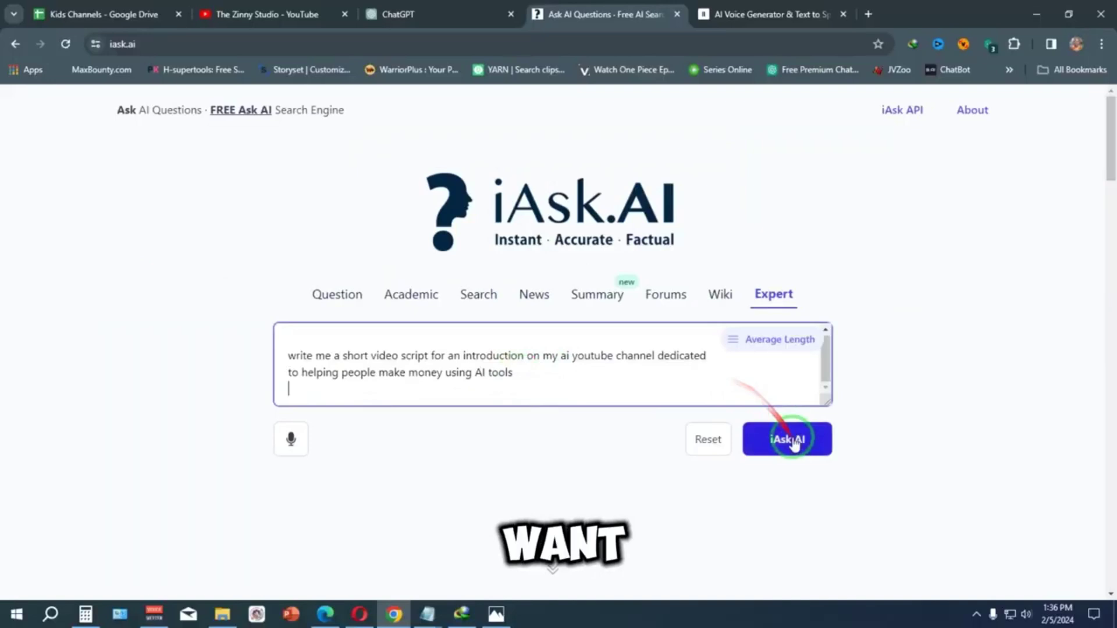
left_click(797, 452)
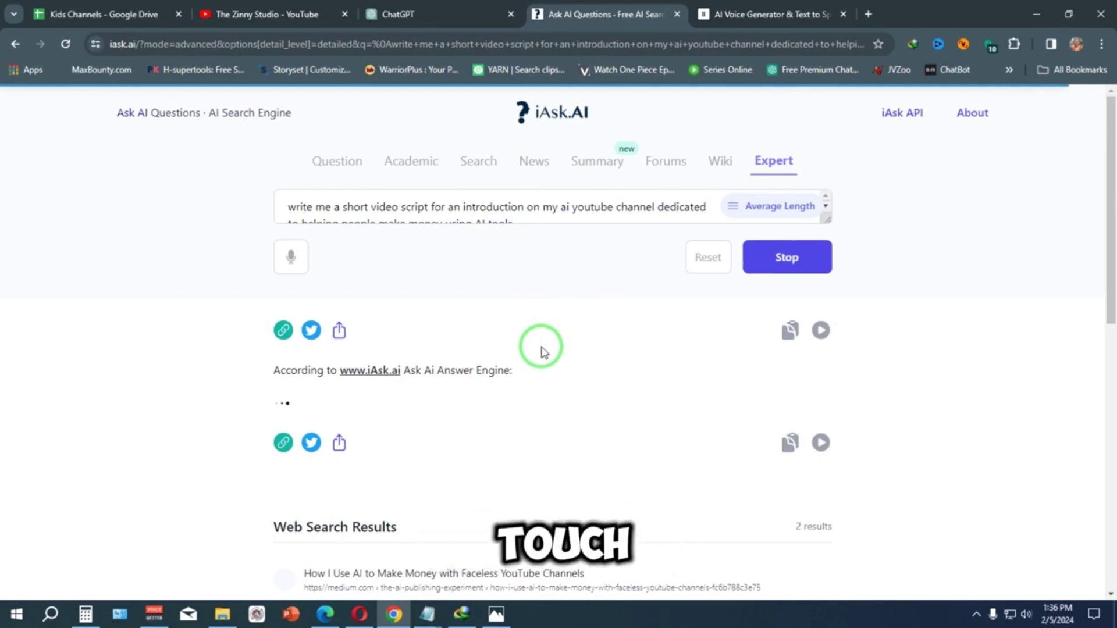
Read through 'Introduction to AI Wealth Generation' and copy the whole script.
scroll(379, 360, "down", 4)
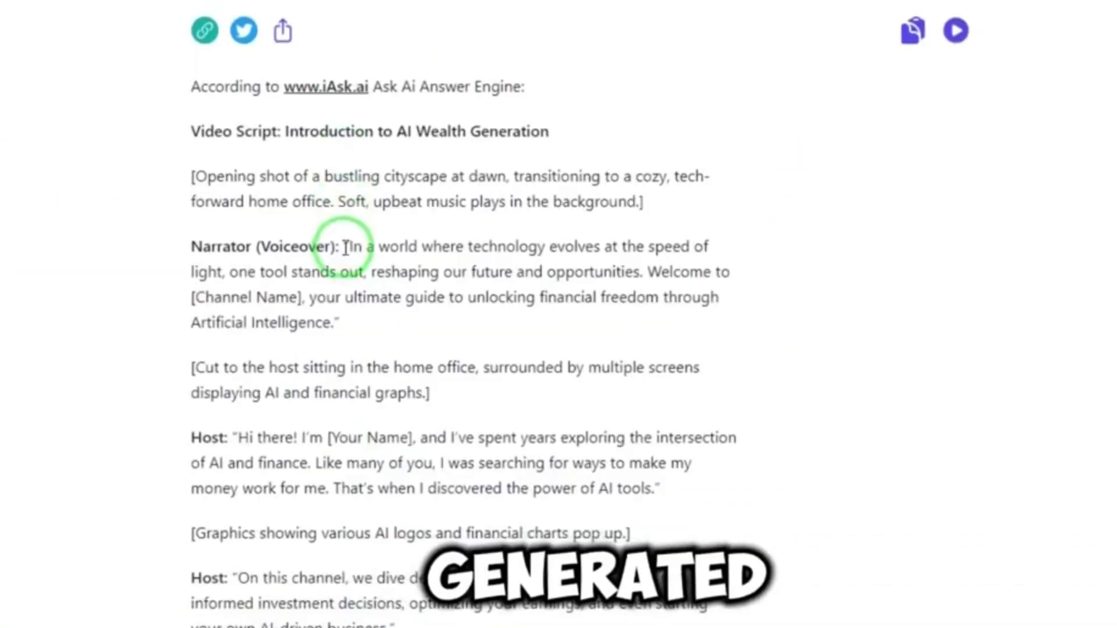
scroll(382, 316, "down", 2)
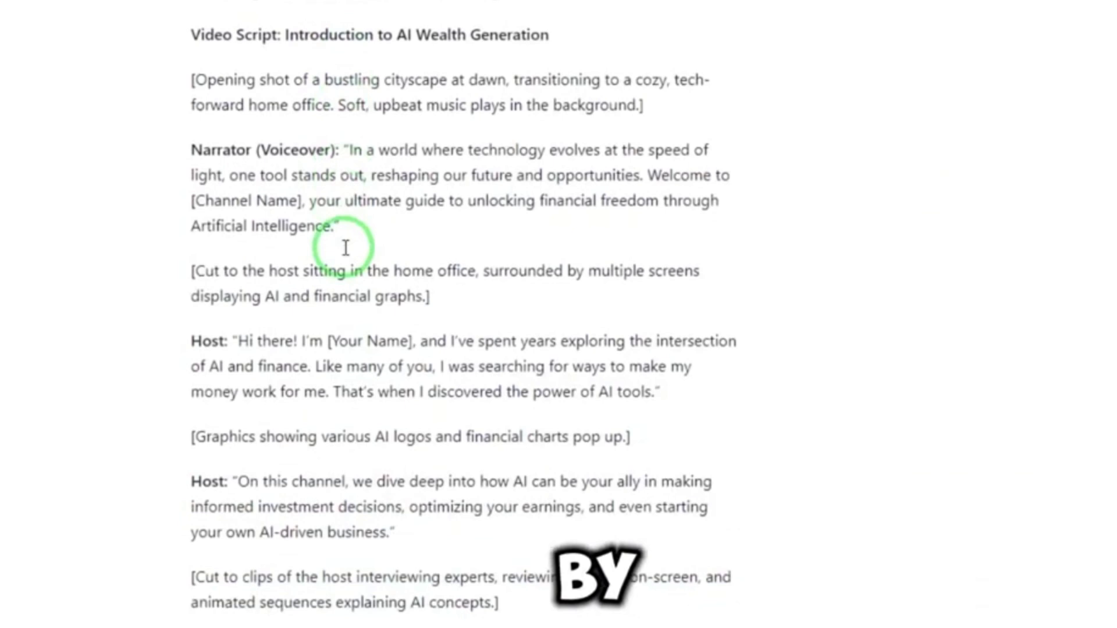
scroll(259, 350, "up", 3)
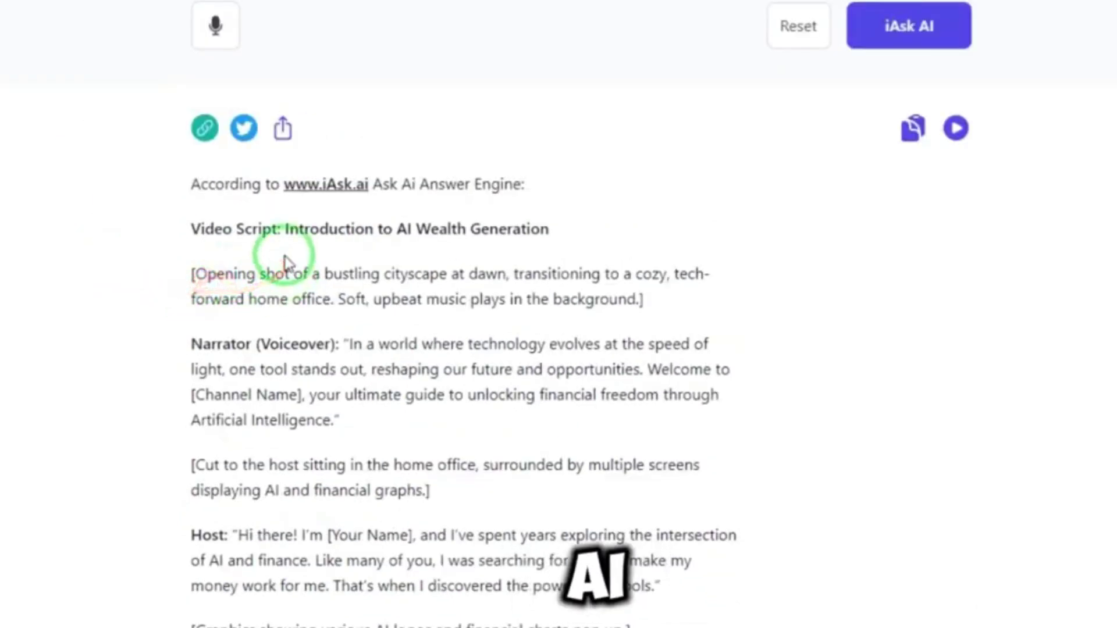
scroll(284, 259, "down", 2)
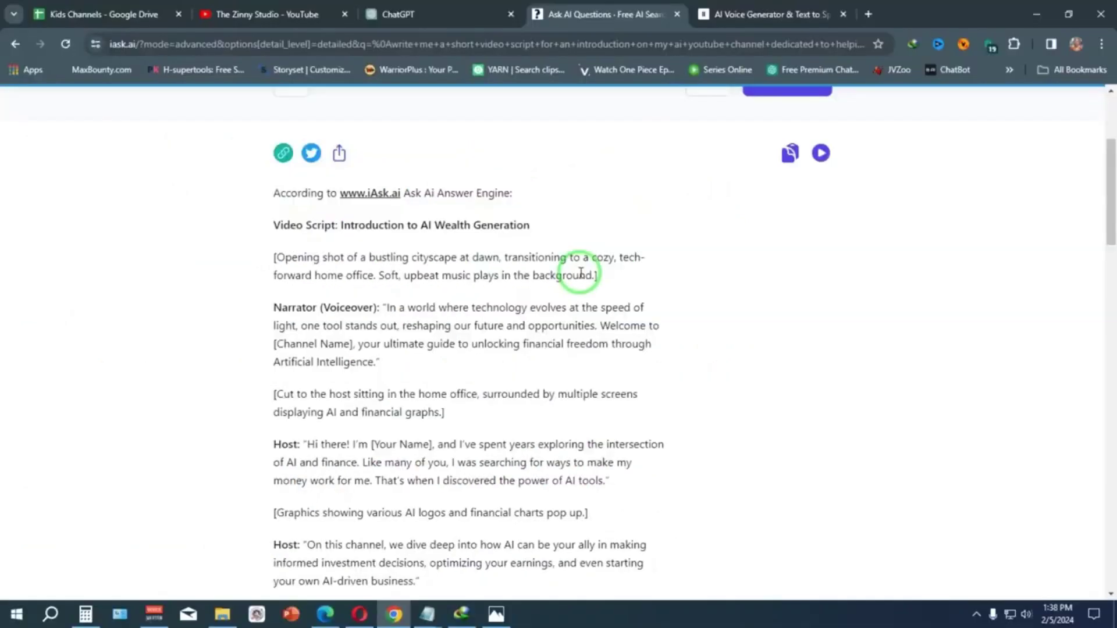
scroll(580, 273, "down", 4)
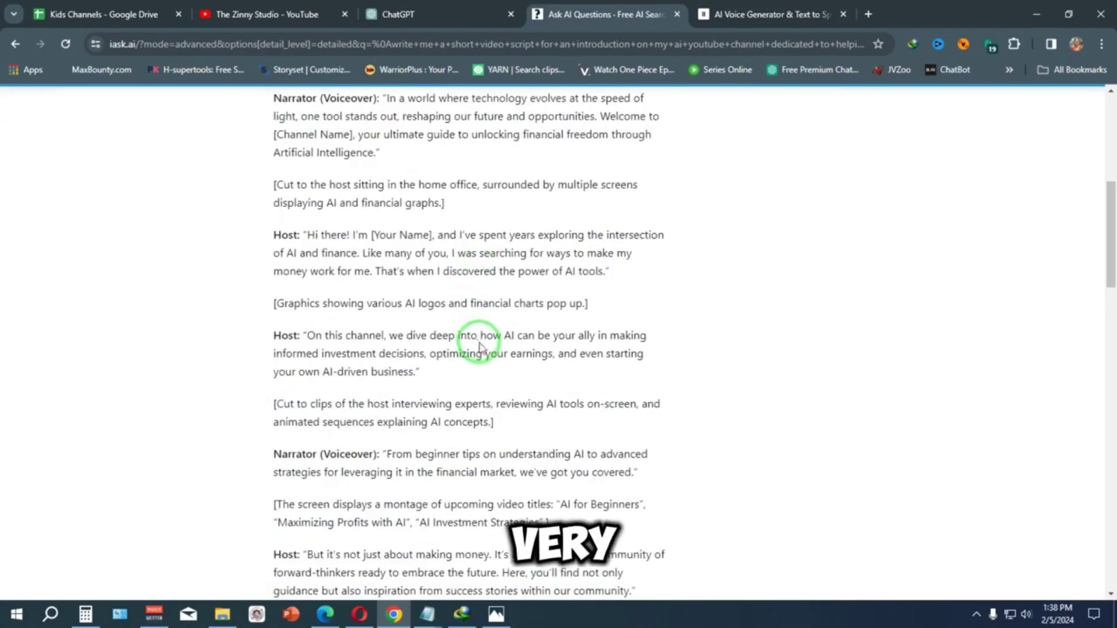
scroll(480, 342, "down", 10)
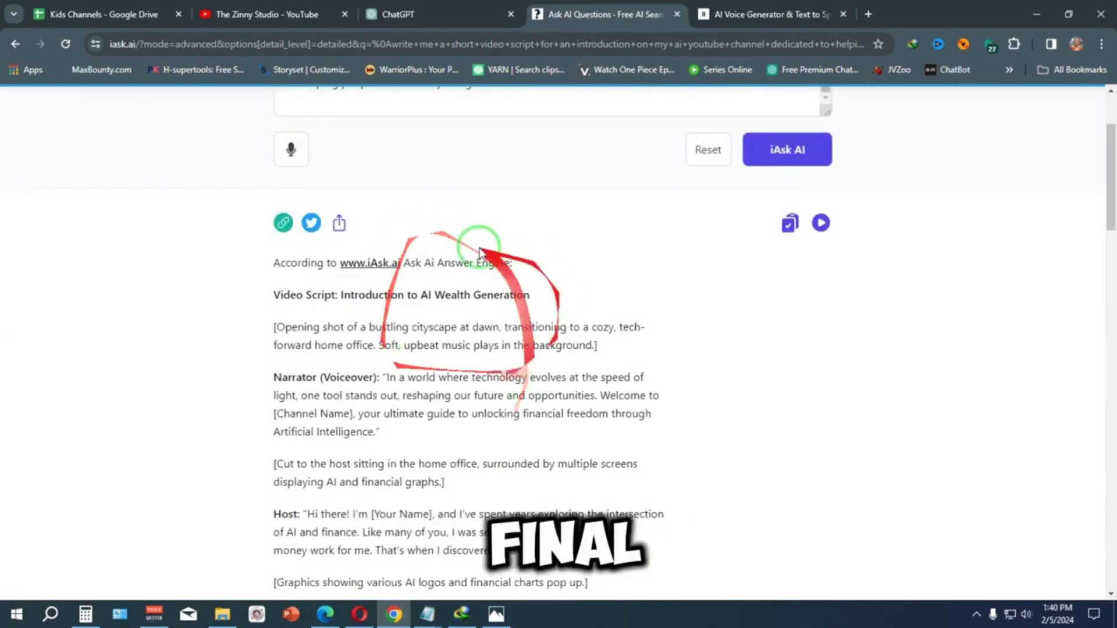
left_click(785, 225)
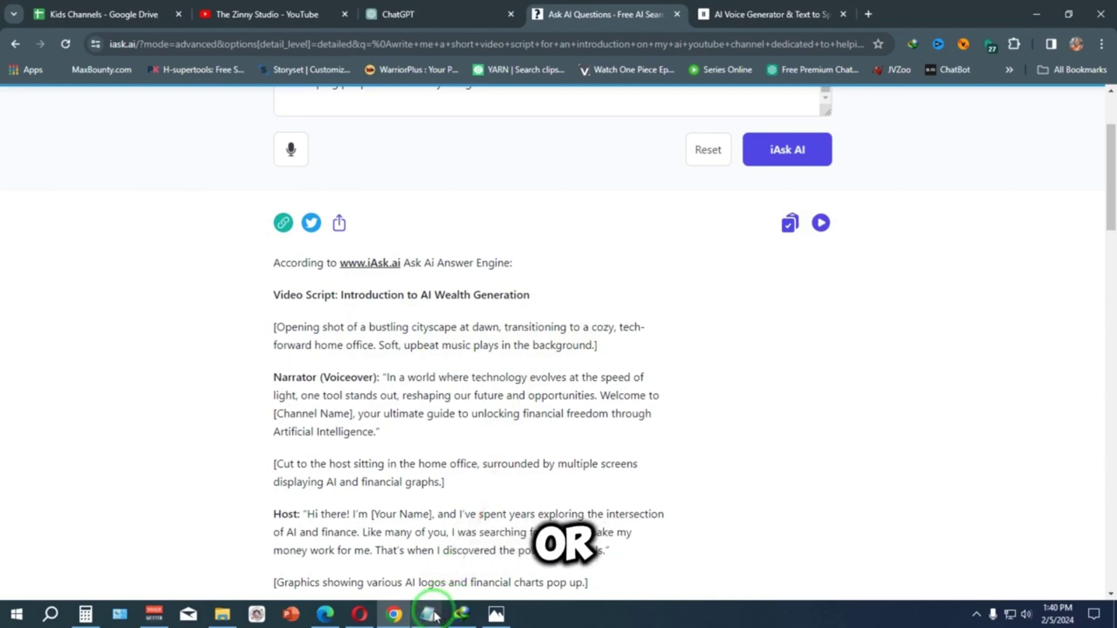
Paste the copied script into a fresh untitled Notepad note.
mouse_move(435, 617)
left_click(427, 543)
right_click(375, 185)
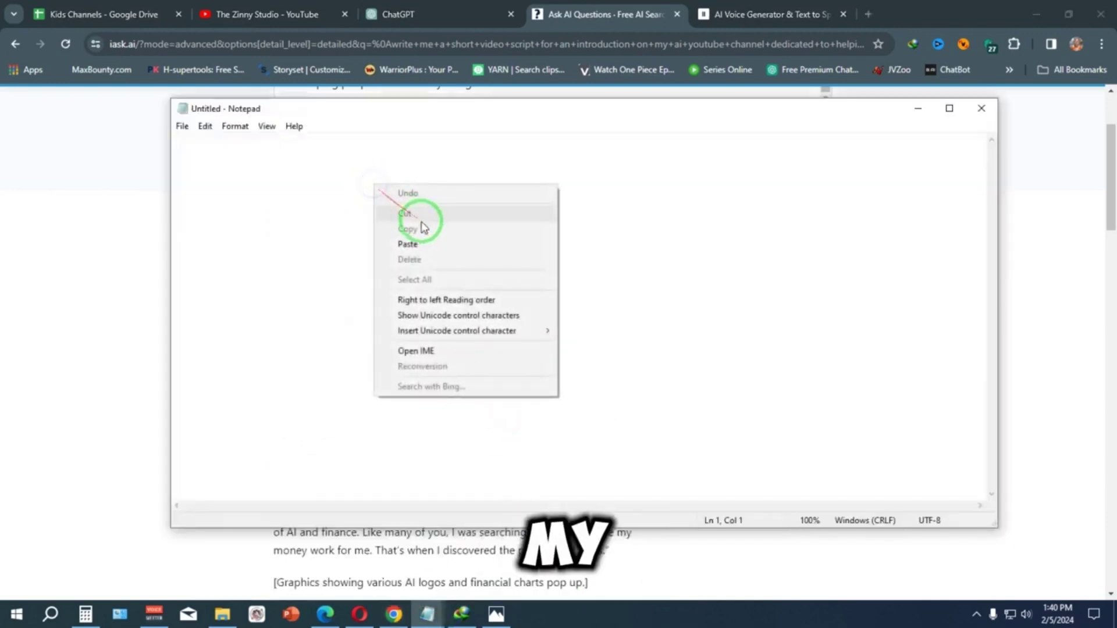
left_click(407, 244)
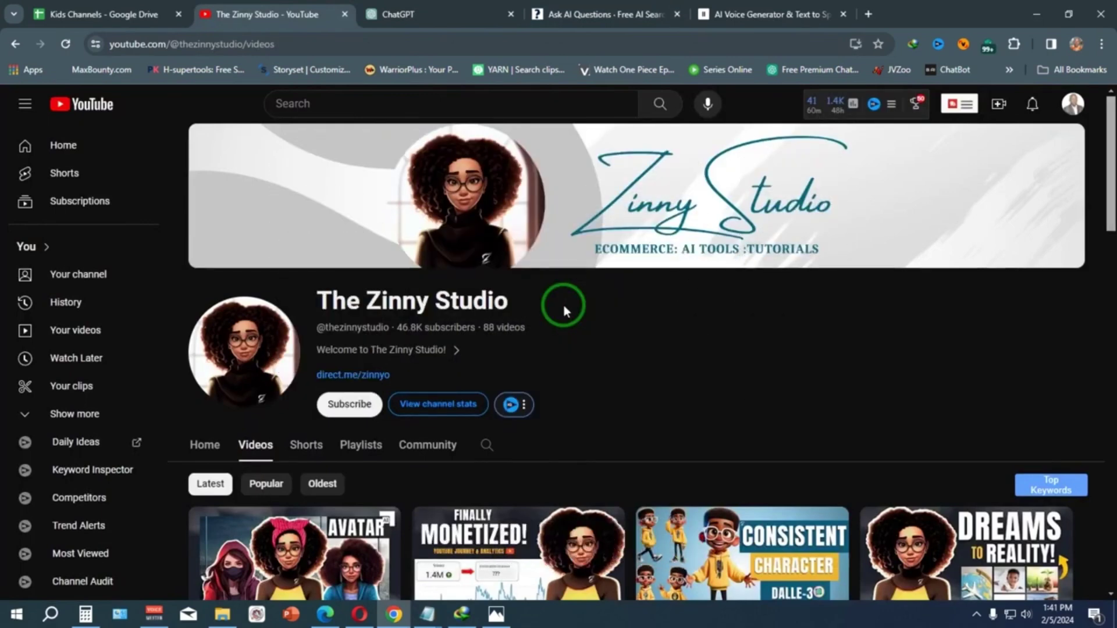
Bring ElevenLabs forward and review its pricing plans in a new tab.
left_click(327, 614)
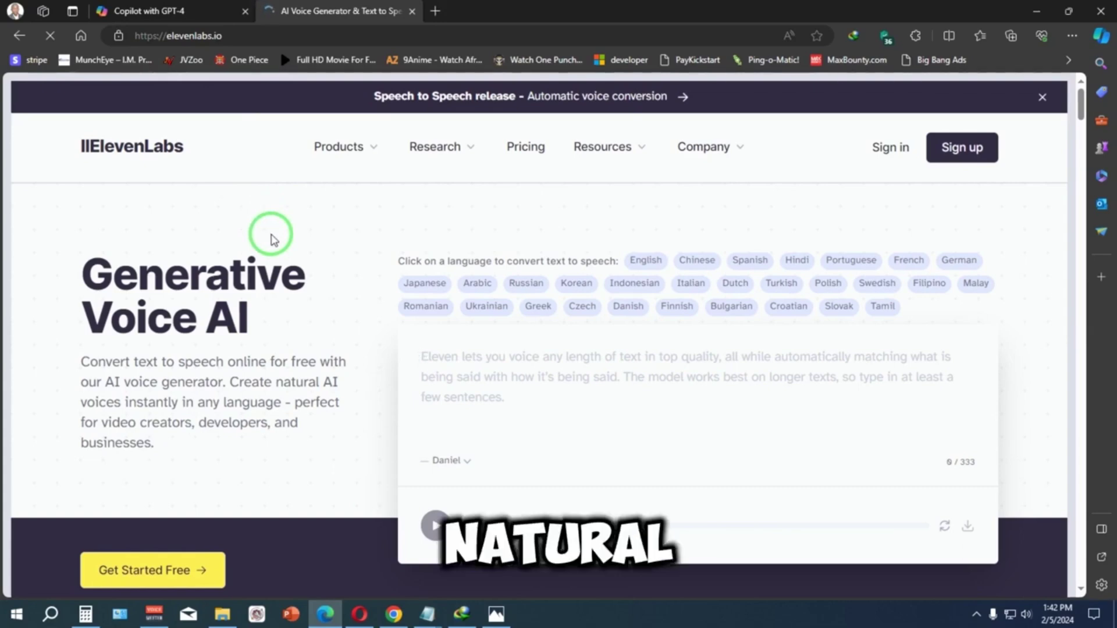
left_click(323, 233)
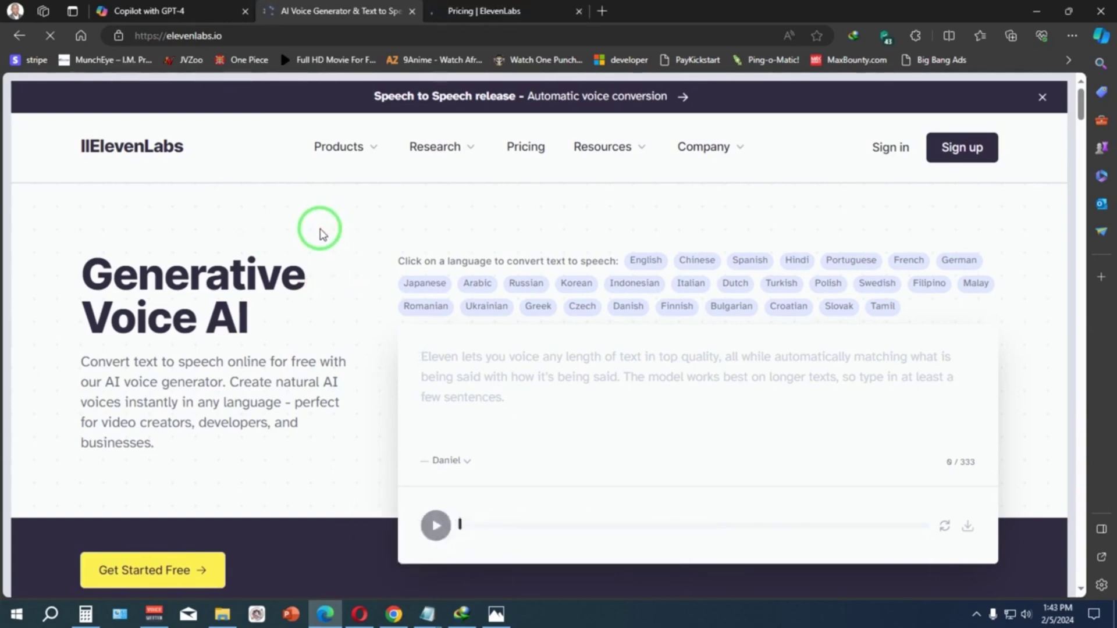
left_click(468, 8)
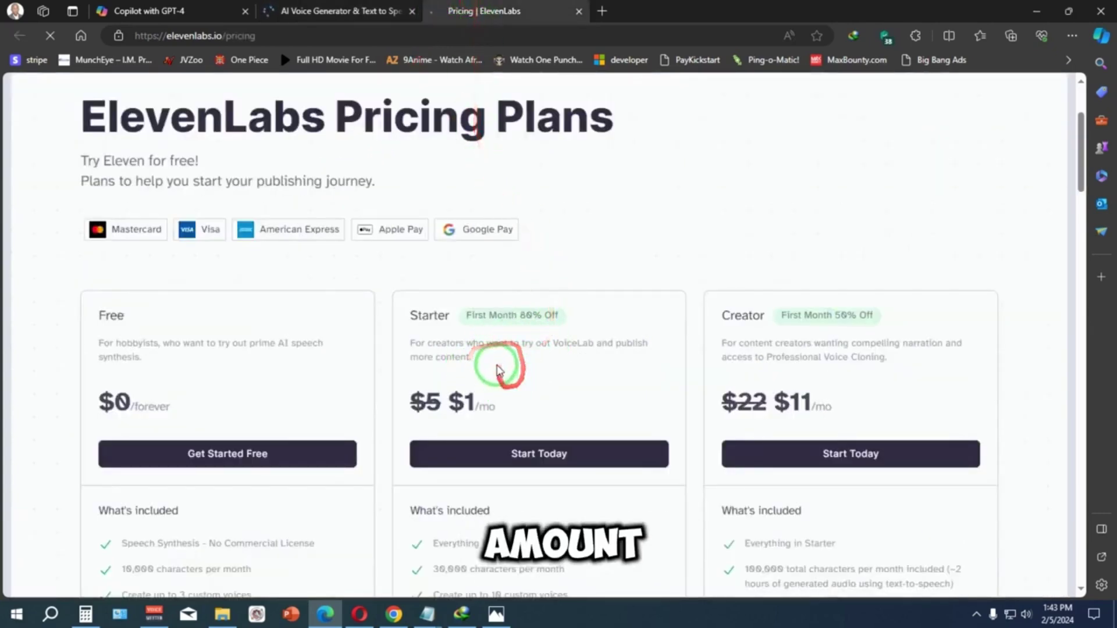
scroll(497, 370, "down", 3)
scroll(477, 249, "up", 1)
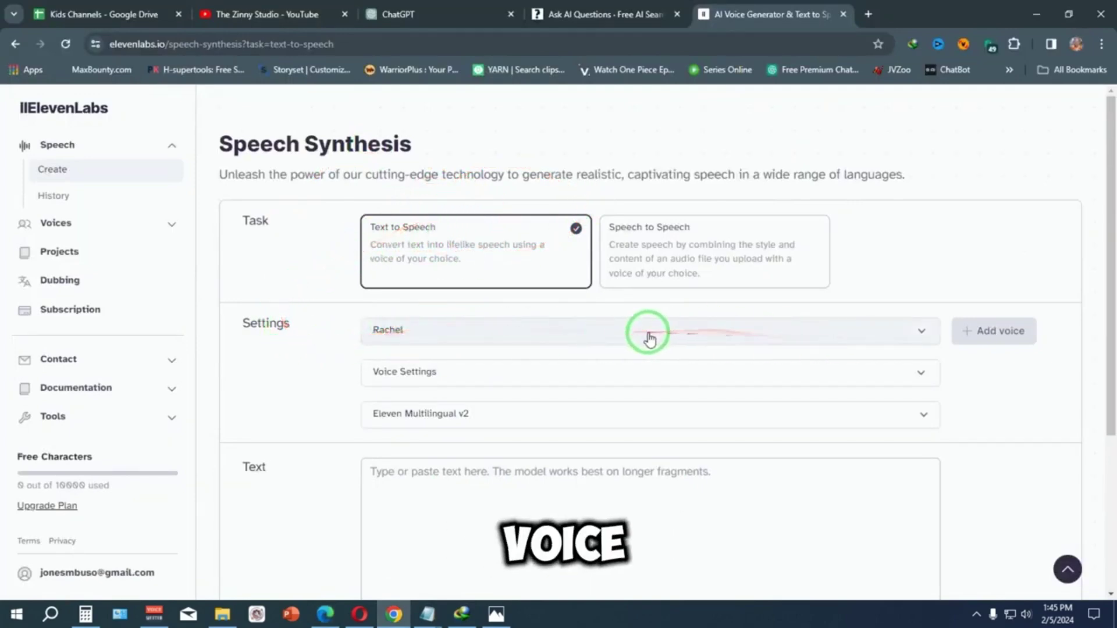
Browse the ElevenLabs voice list and try the Adam voice.
scroll(914, 271, "down", 1)
left_click(913, 270)
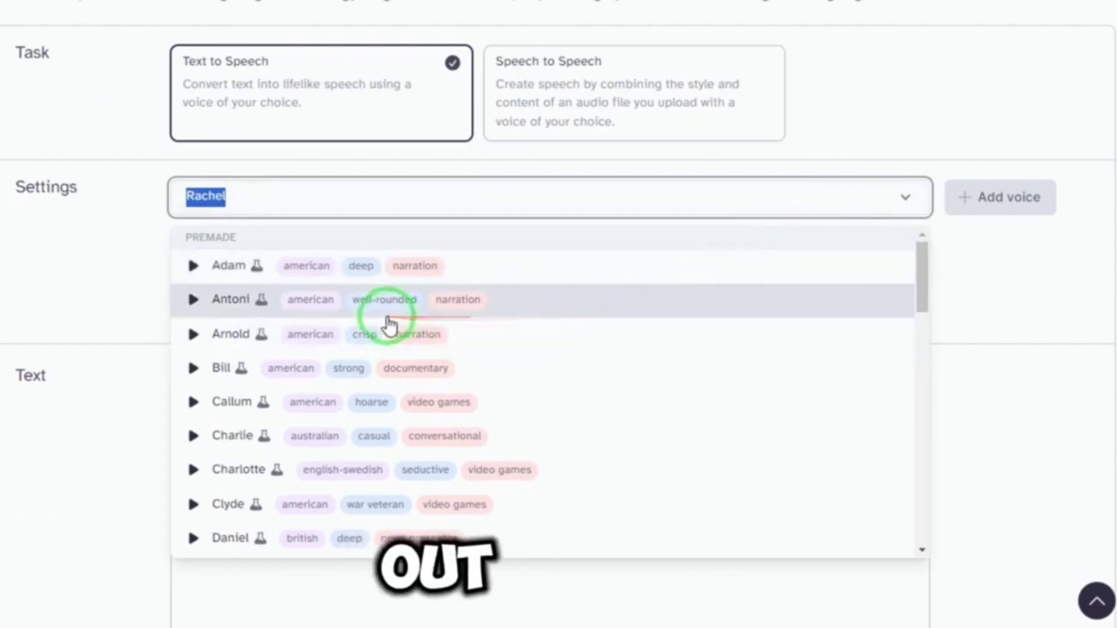
scroll(389, 326, "down", 8)
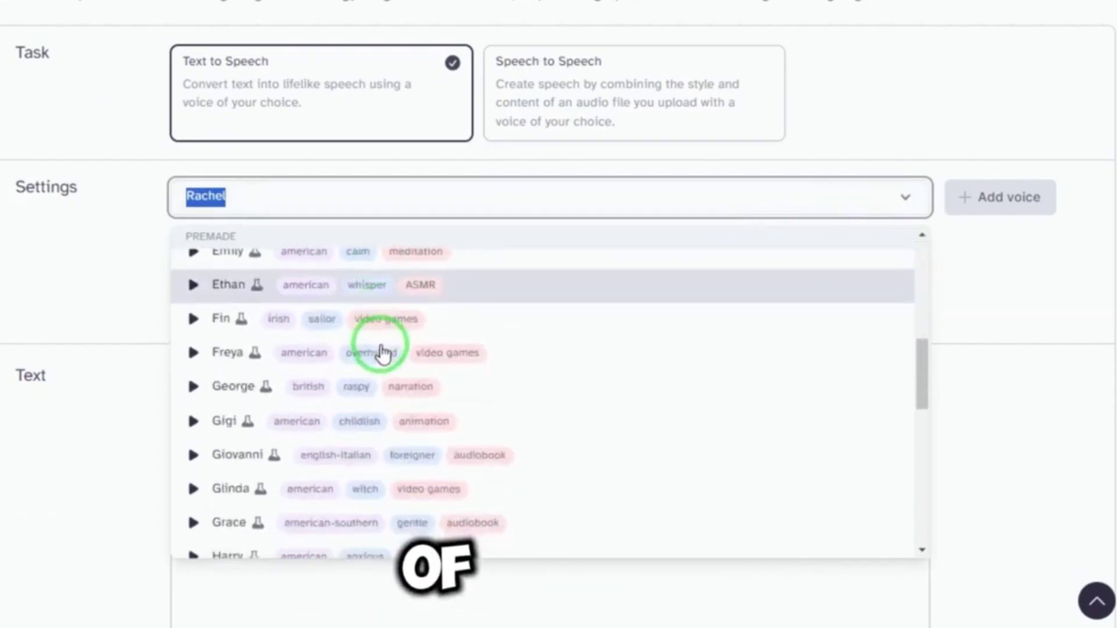
scroll(381, 350, "down", 5)
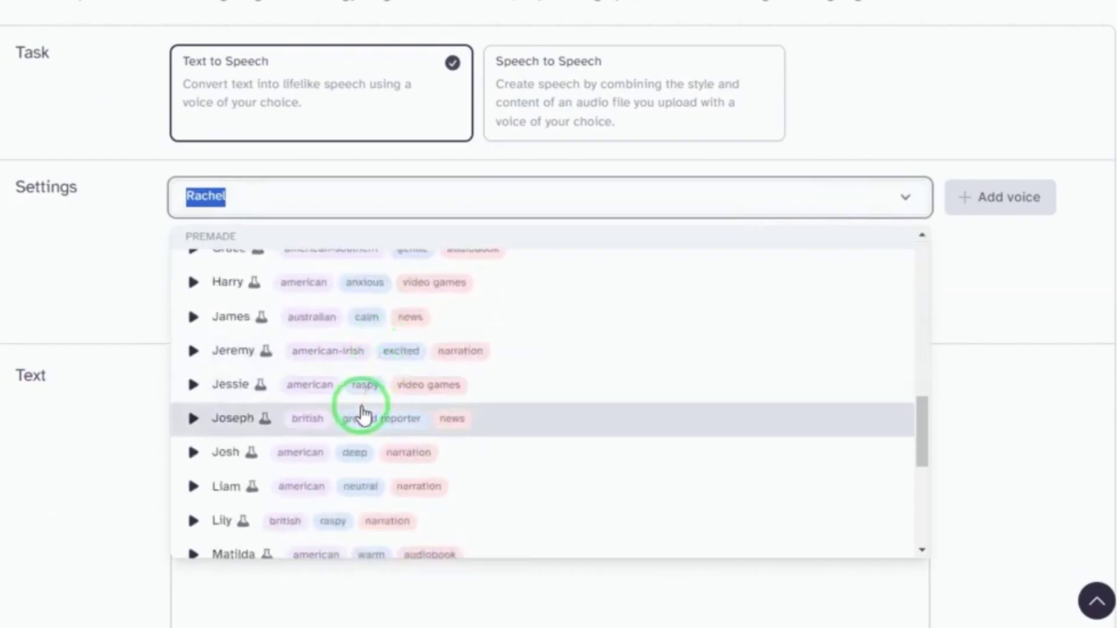
left_click(82, 233)
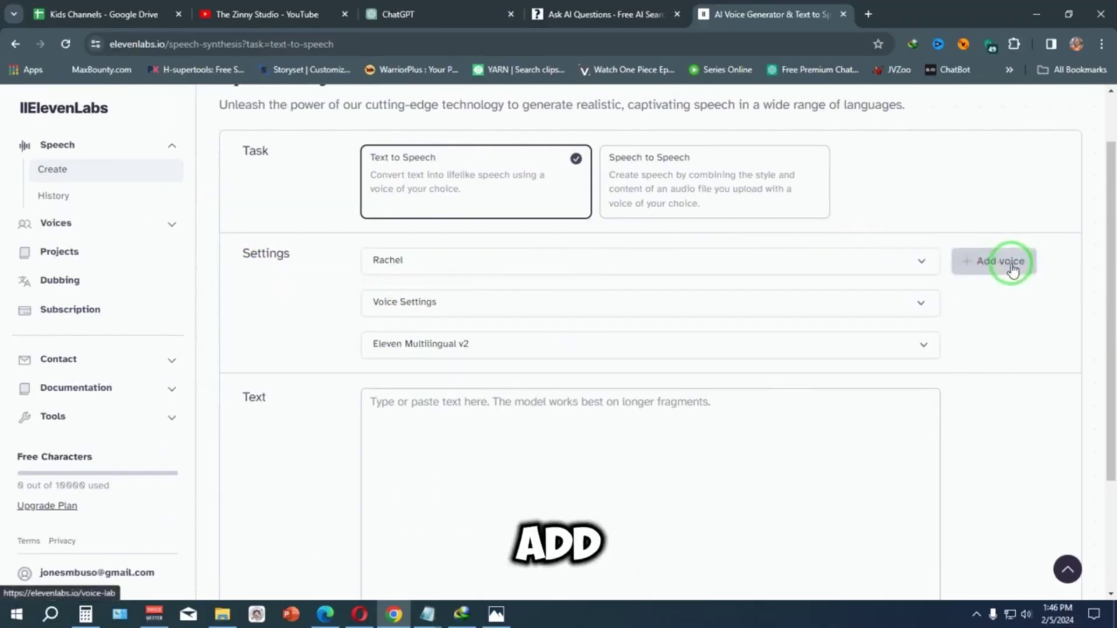
scroll(1010, 262, "up", 2)
left_click(523, 325)
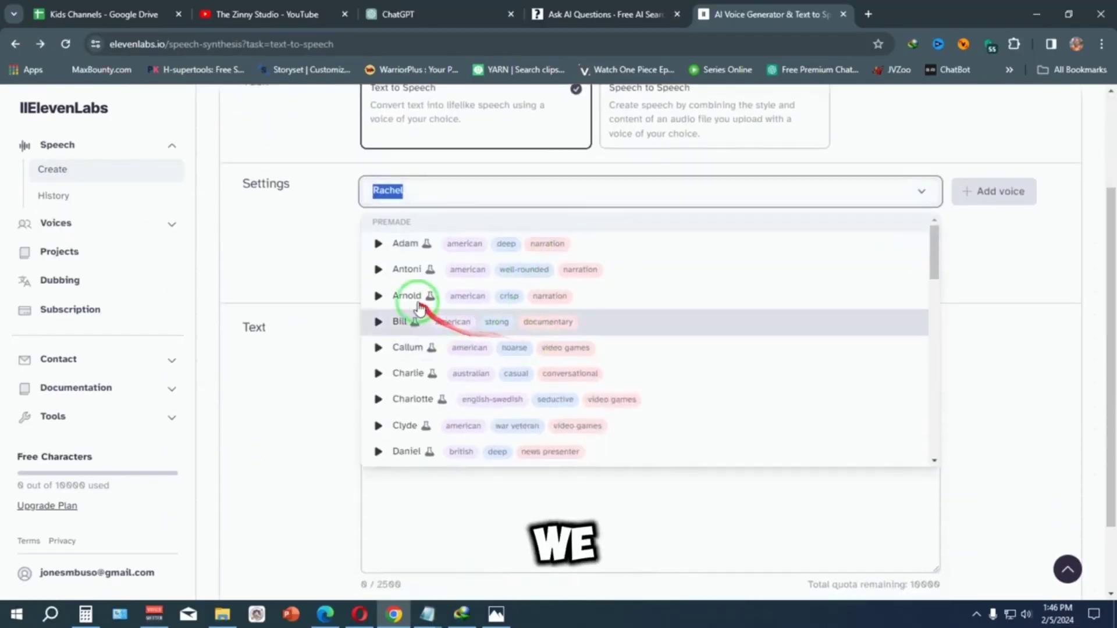
left_click(408, 243)
left_click(425, 203)
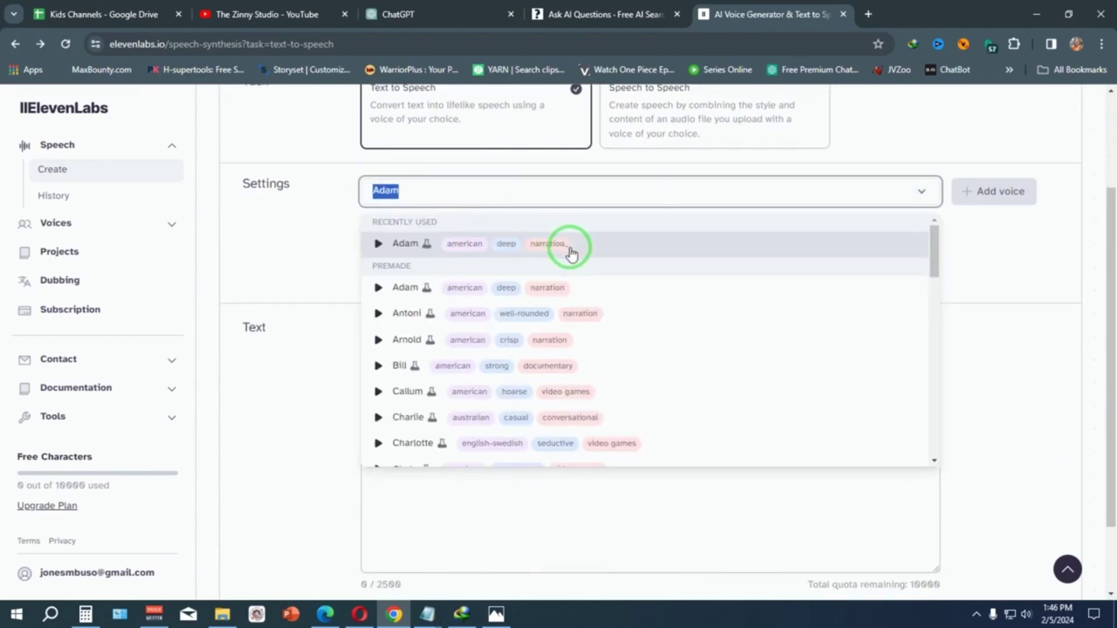
left_click(589, 251)
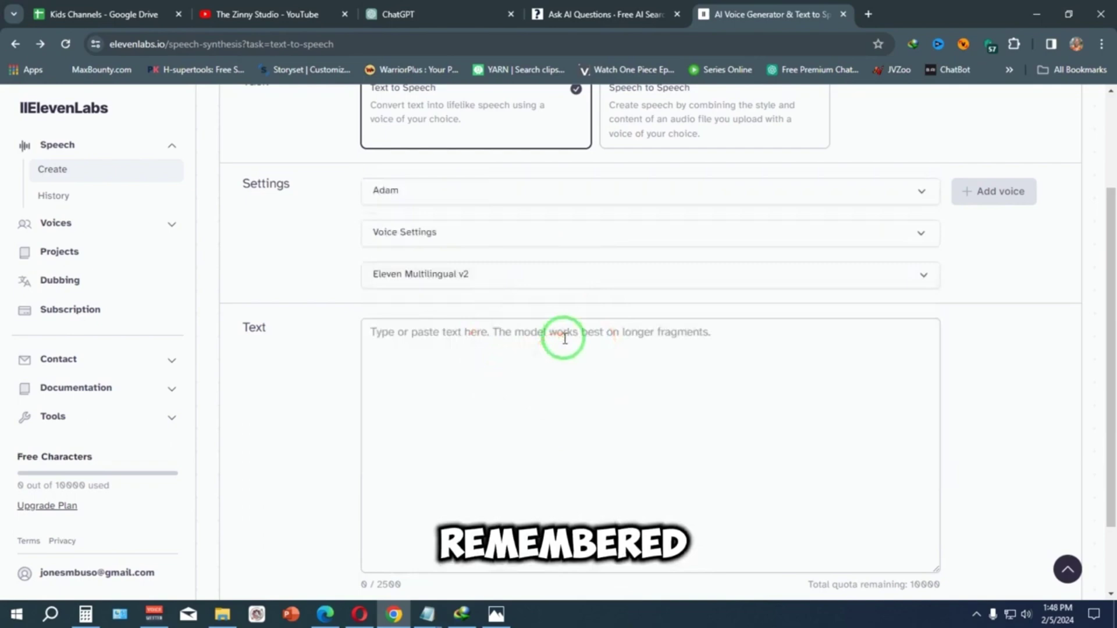
Return to the speech page, select the Rachel voice and play a preview of it.
left_click(495, 614)
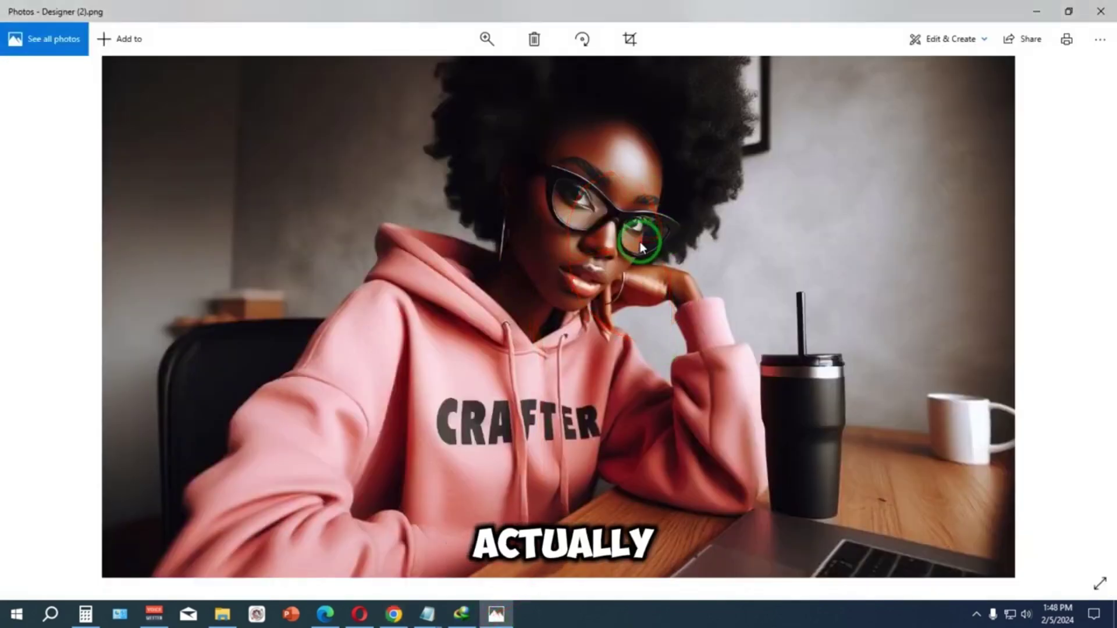
left_click(395, 617)
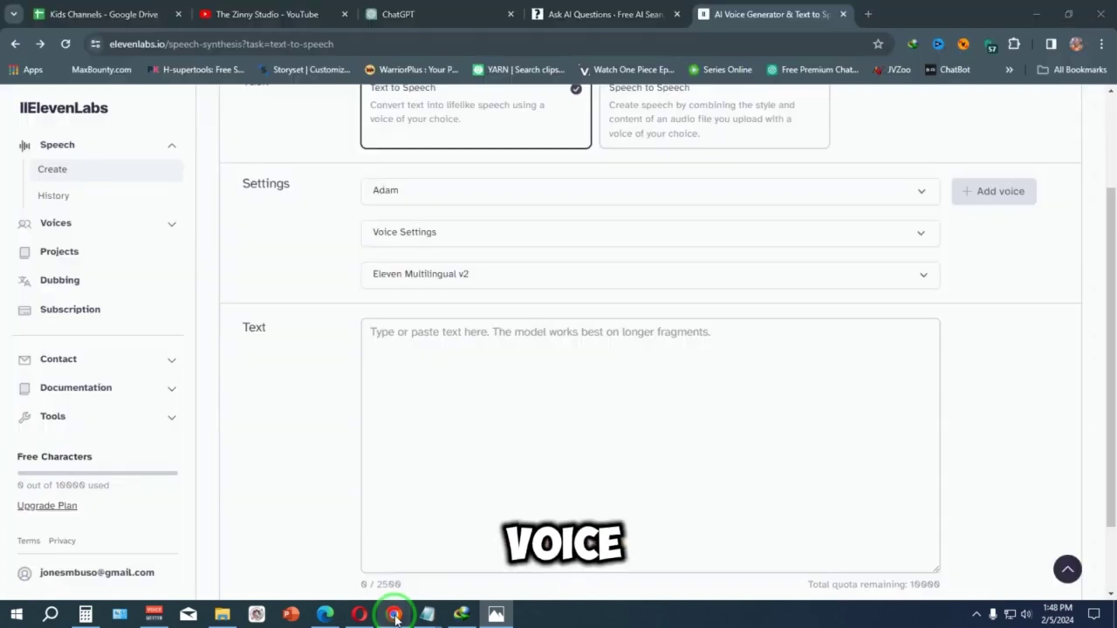
left_click(489, 200)
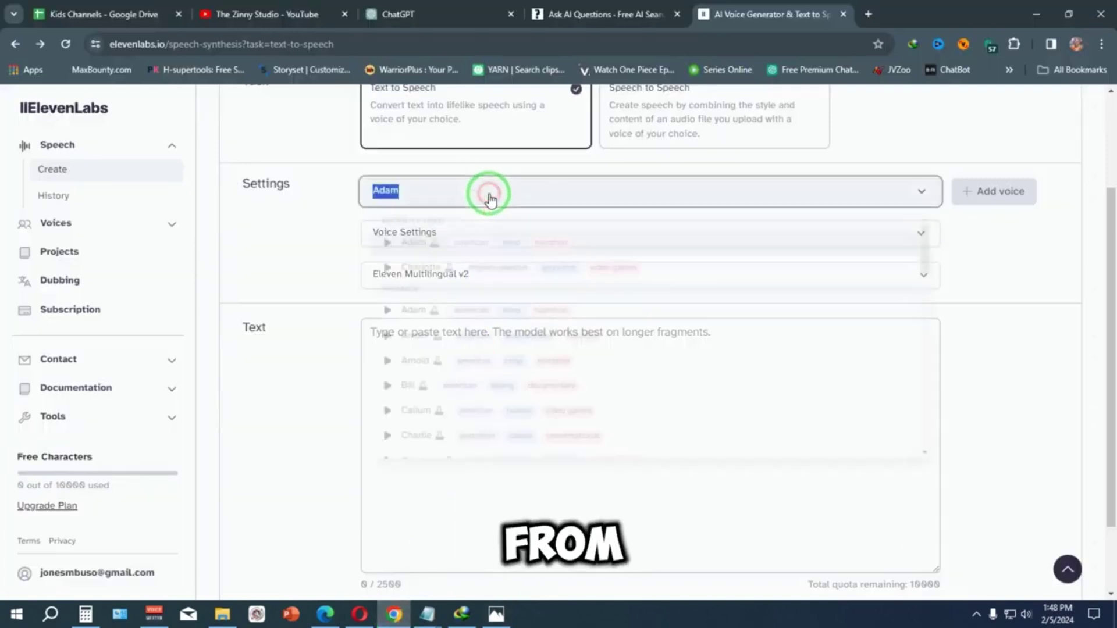
scroll(513, 377, "down", 5)
scroll(515, 371, "down", 8)
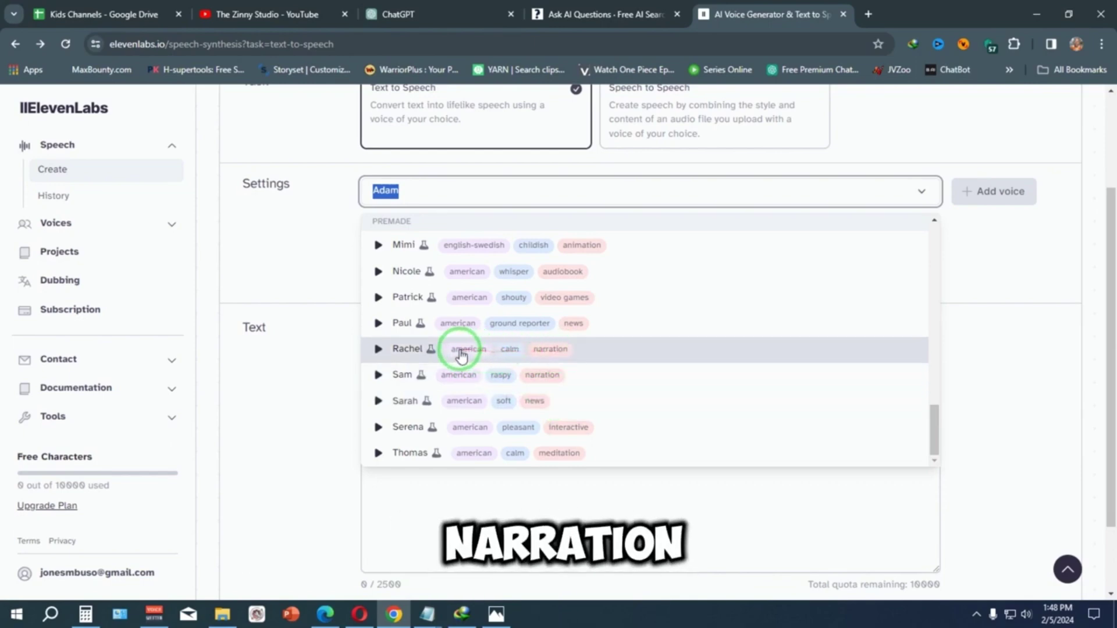
left_click(524, 359)
left_click(473, 179)
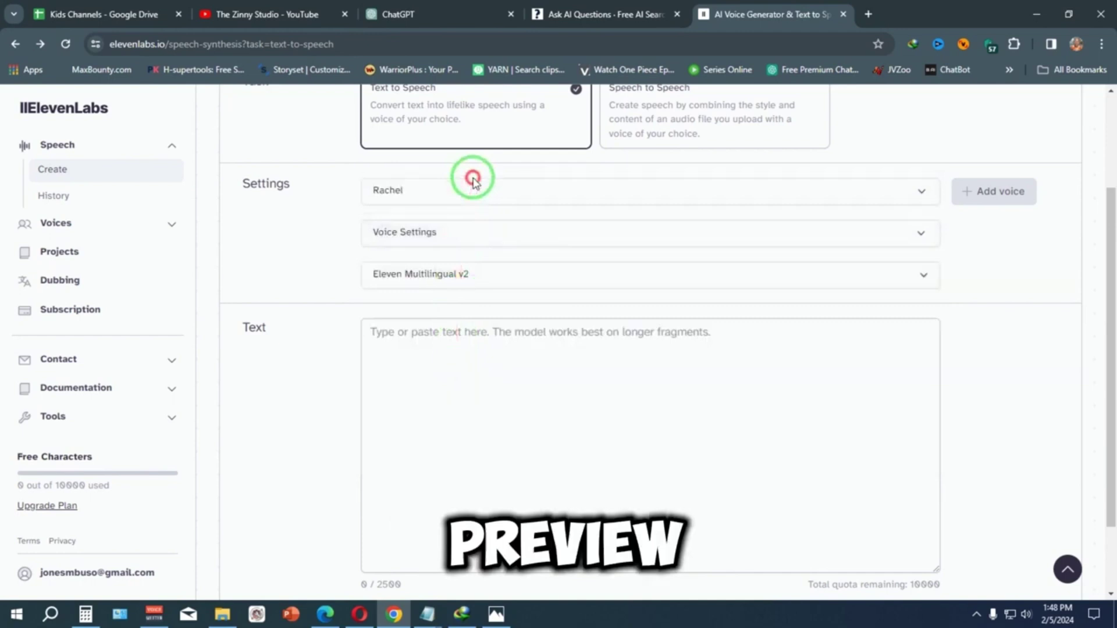
left_click(474, 192)
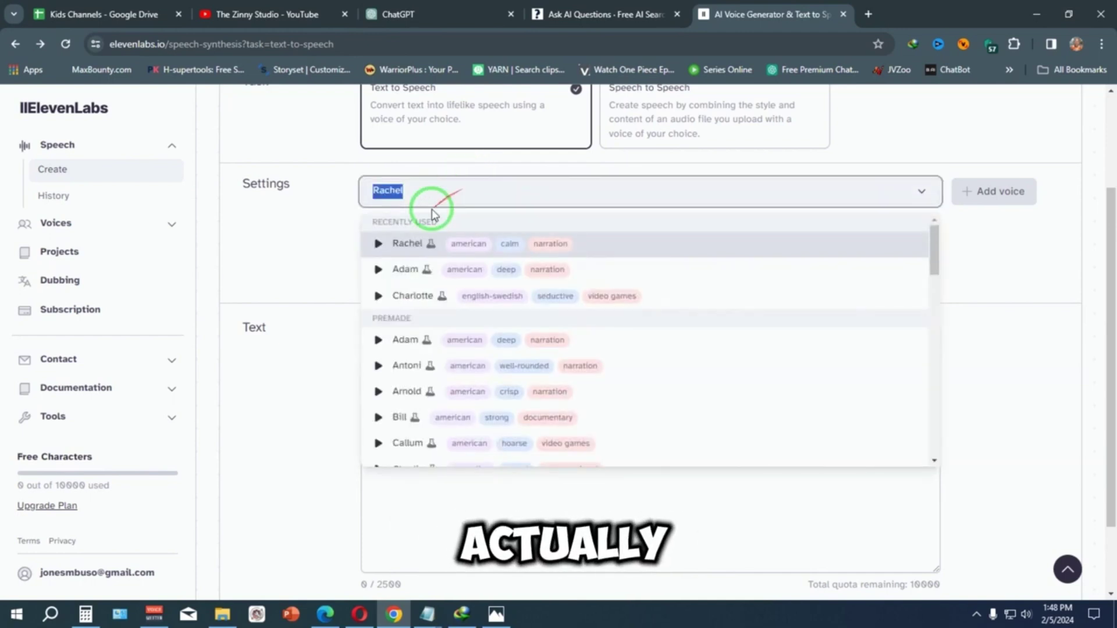
left_click(379, 244)
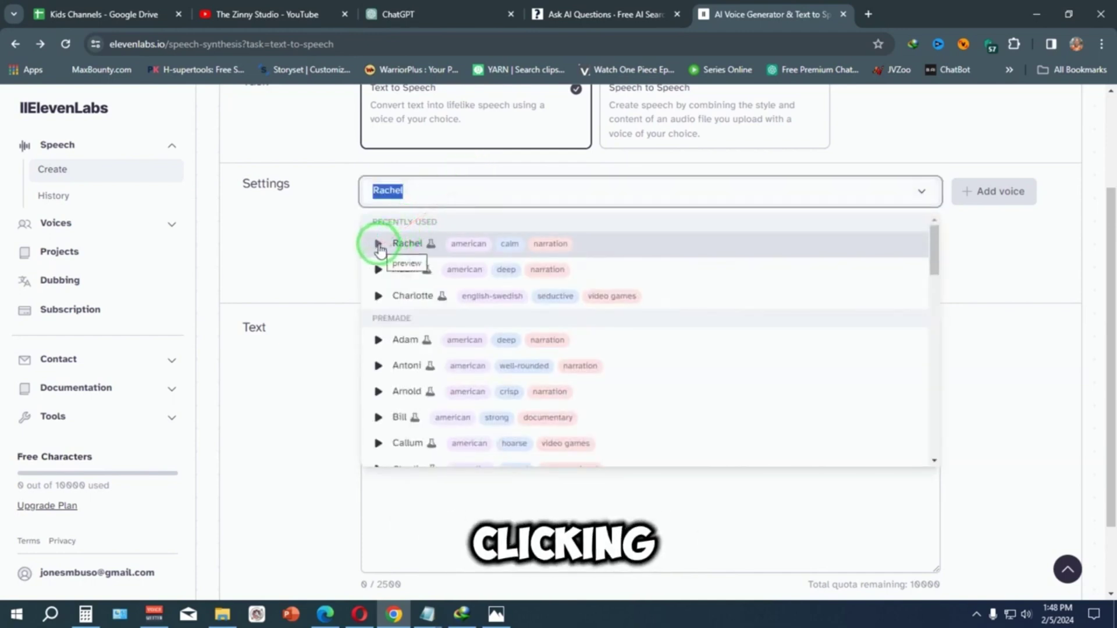
Paste the narrator's Ai income welcome lines and generate 227 characters of Rachel speech.
left_click(407, 247)
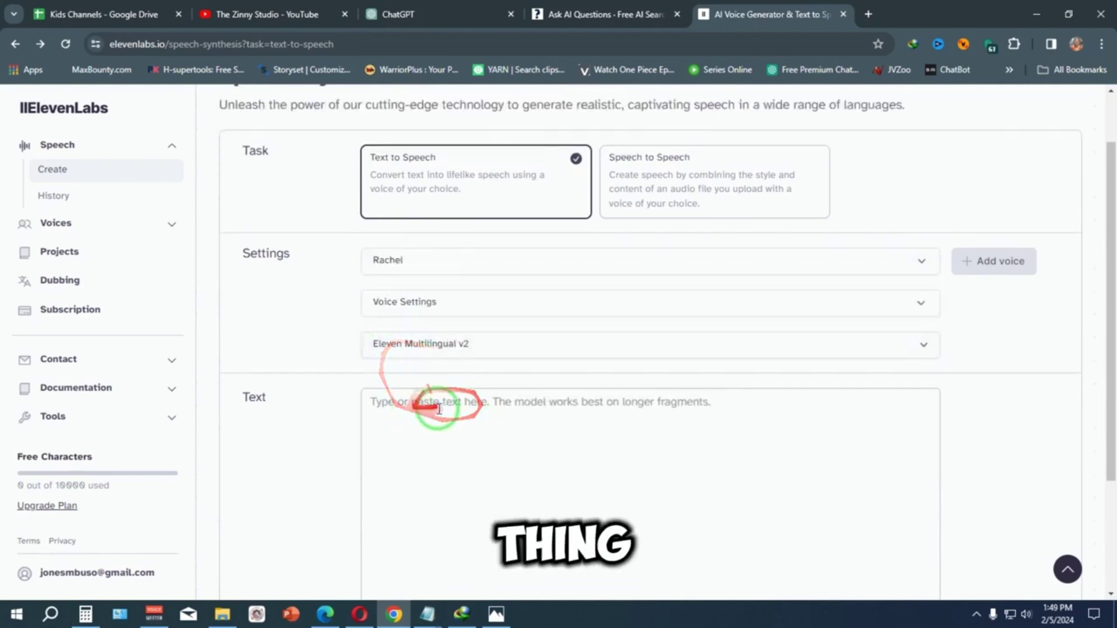
scroll(437, 404, "down", 2)
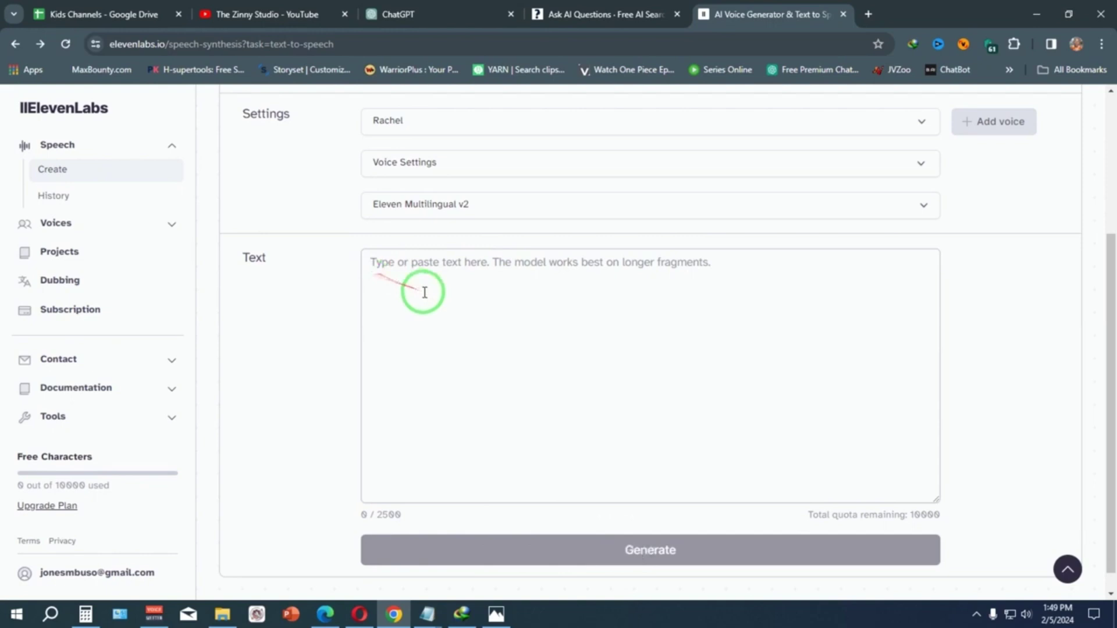
type("In a world where technology evolves at the speed of light, one tool stands out, reshaping our future and opportunities. Welcome to Ai income, your ultimate guide to unlocking financial freedom through Artificial Intelligence.\"")
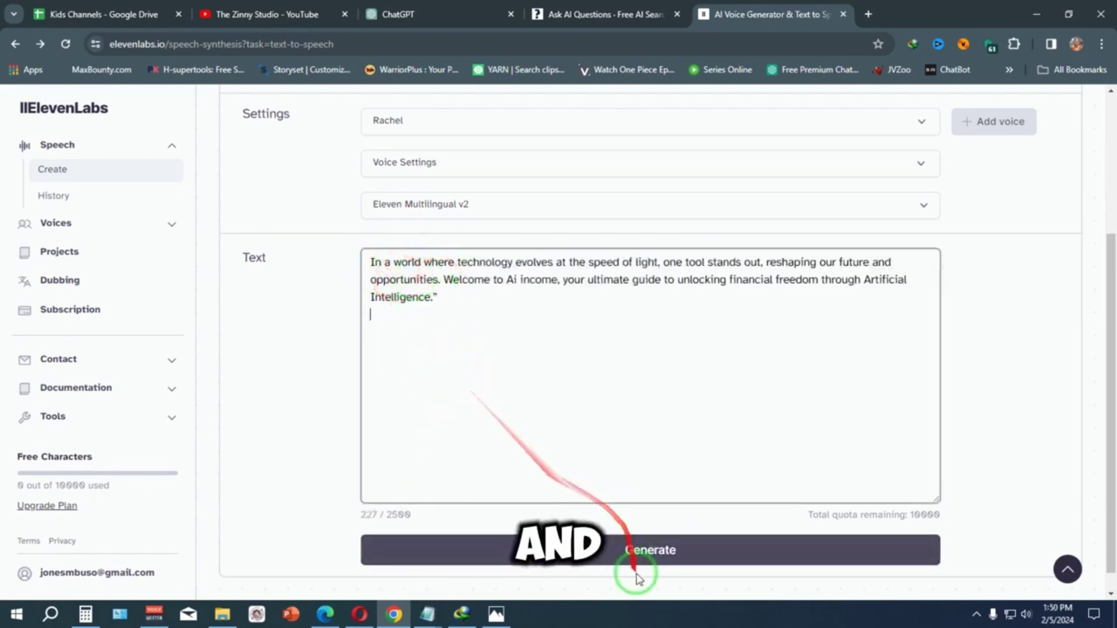
left_click(671, 558)
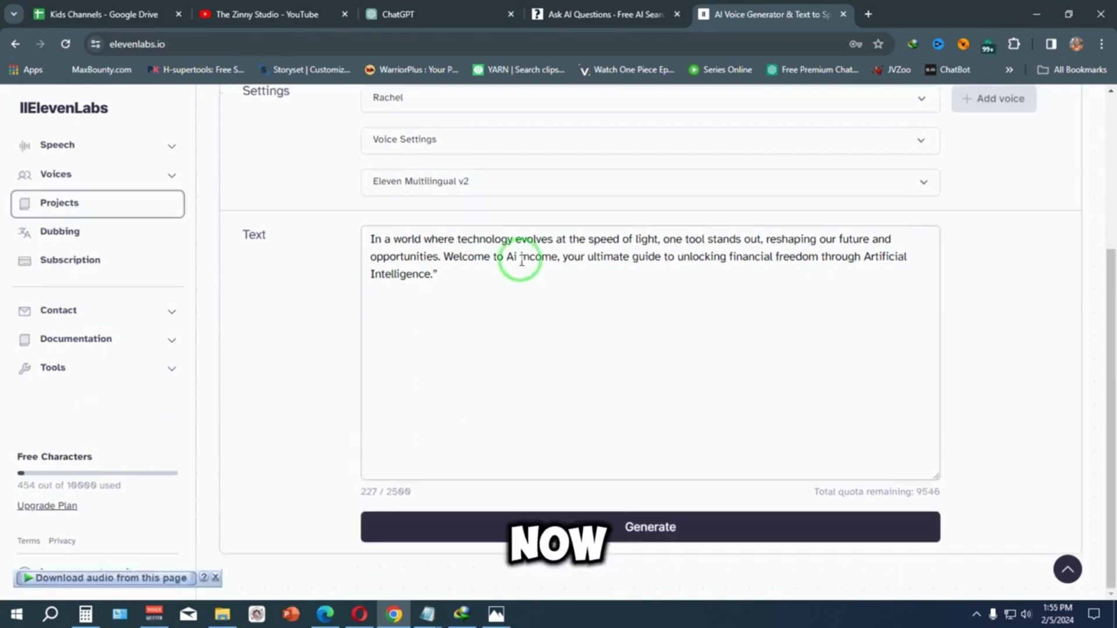
mouse_move(657, 239)
left_mouse_down()
mouse_move(674, 267)
mouse_move(651, 281)
left_mouse_up()
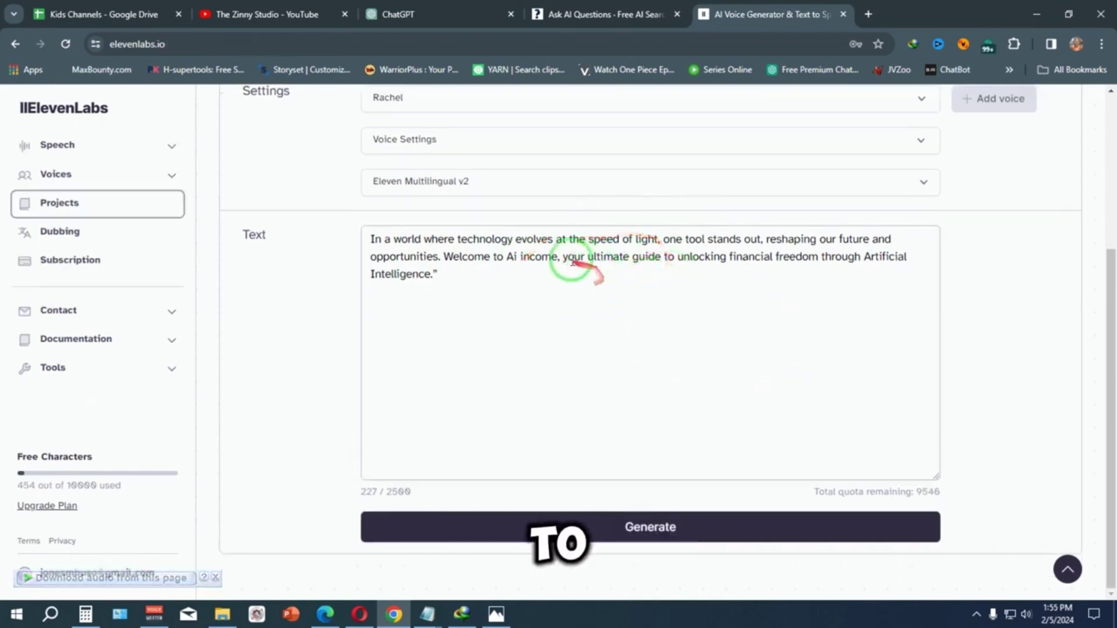
In Speech History, select the Rachel sample of the intro and download it.
left_click(172, 147)
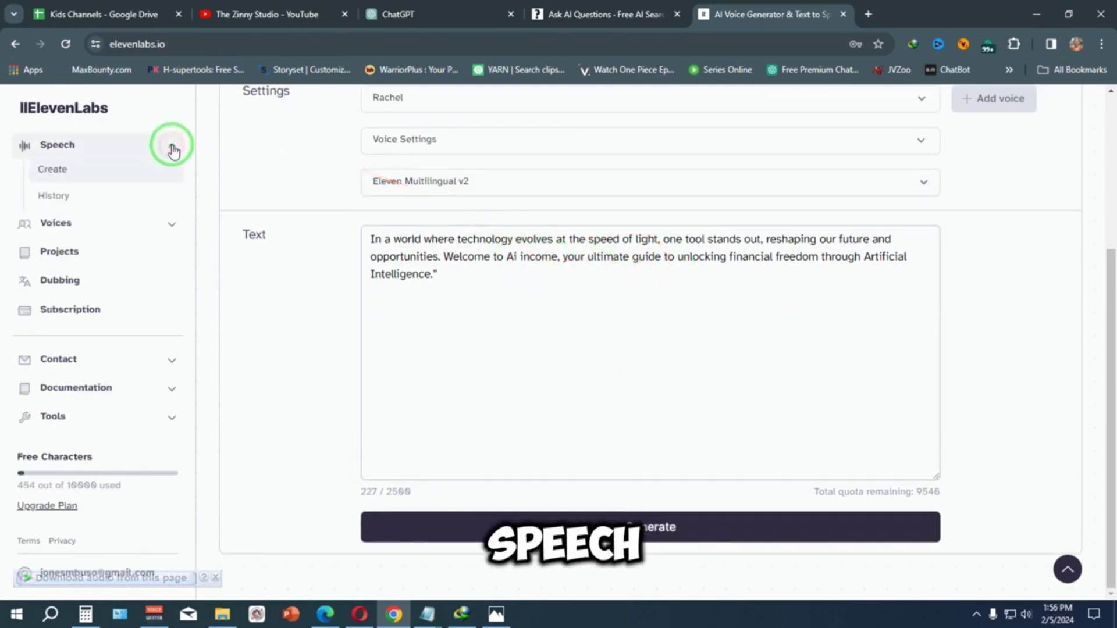
left_click(54, 196)
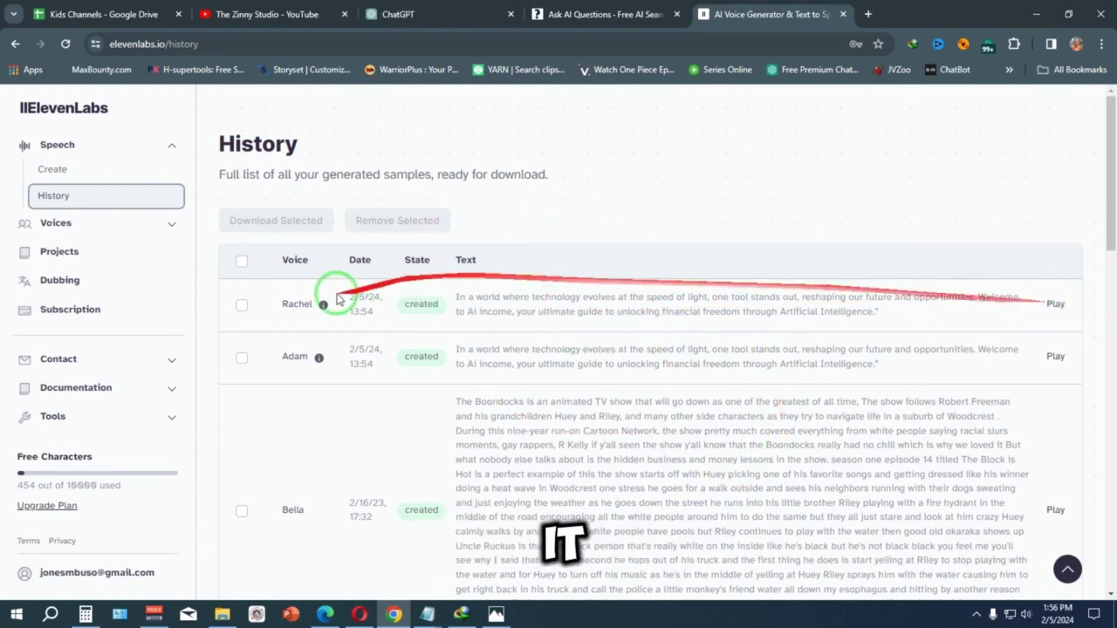
left_click(242, 305)
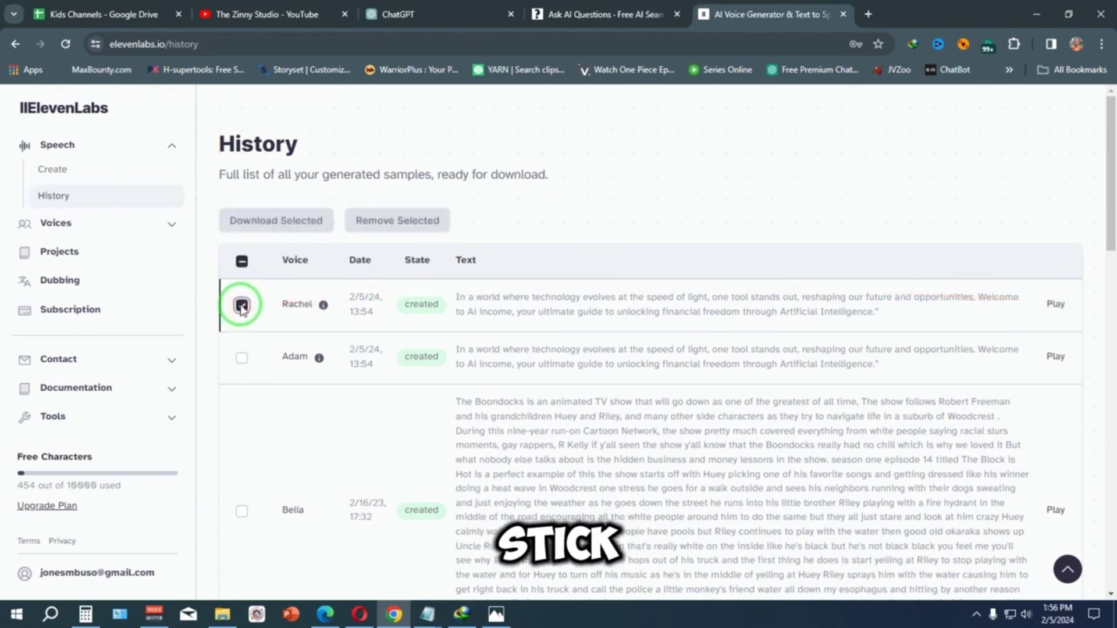
left_click(268, 222)
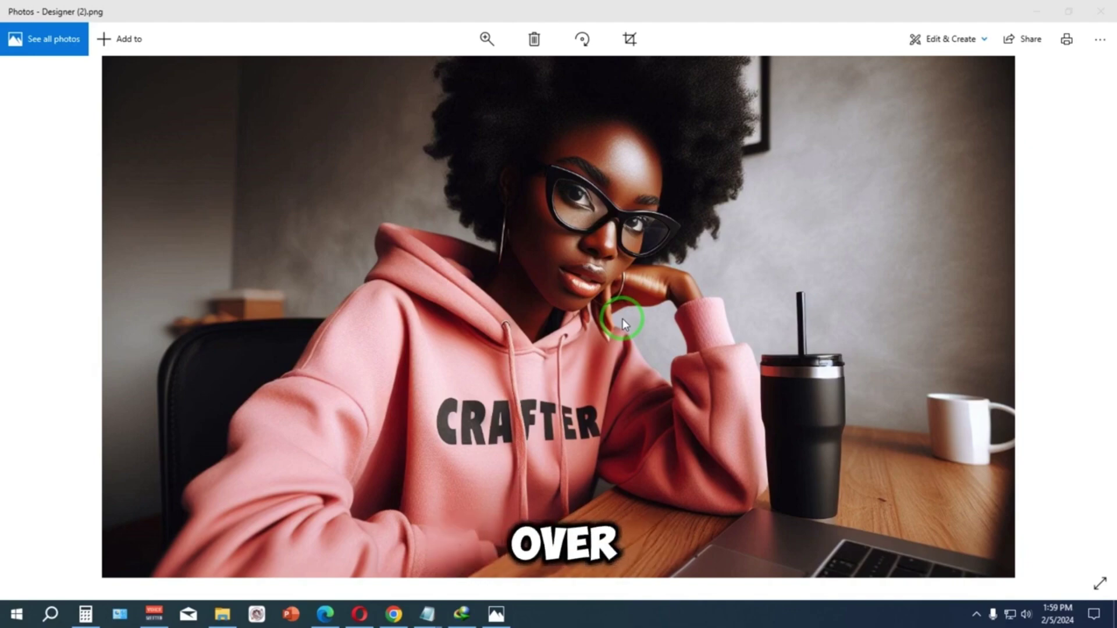
Back in Canva, search 'youtube' and create a 1920 × 1080 YouTube Livestream Video design.
left_click(392, 617)
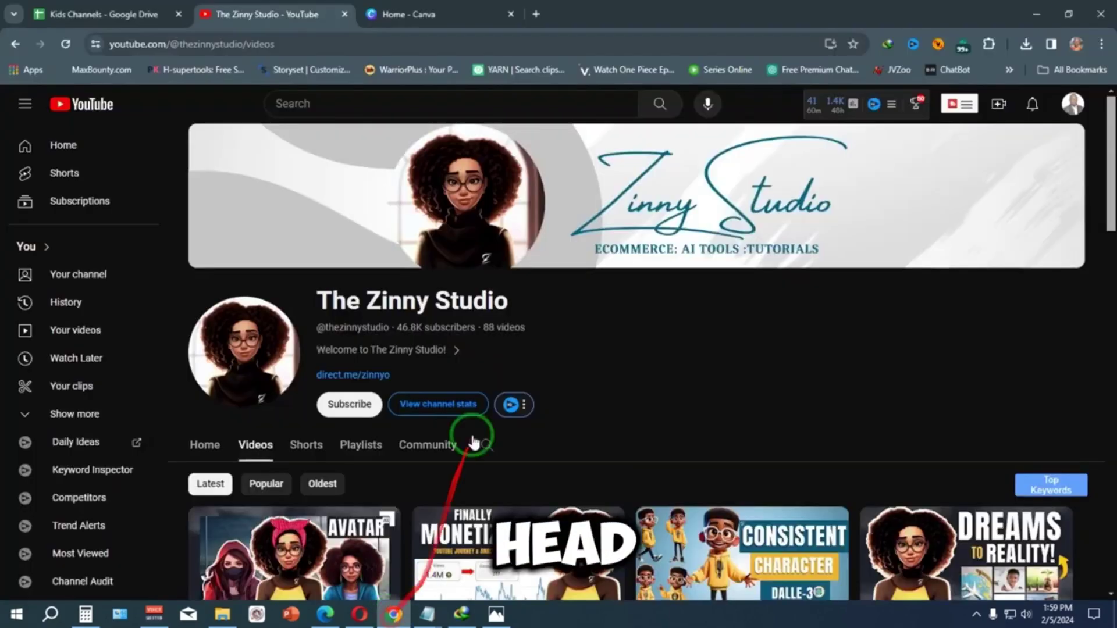
left_click(490, 14)
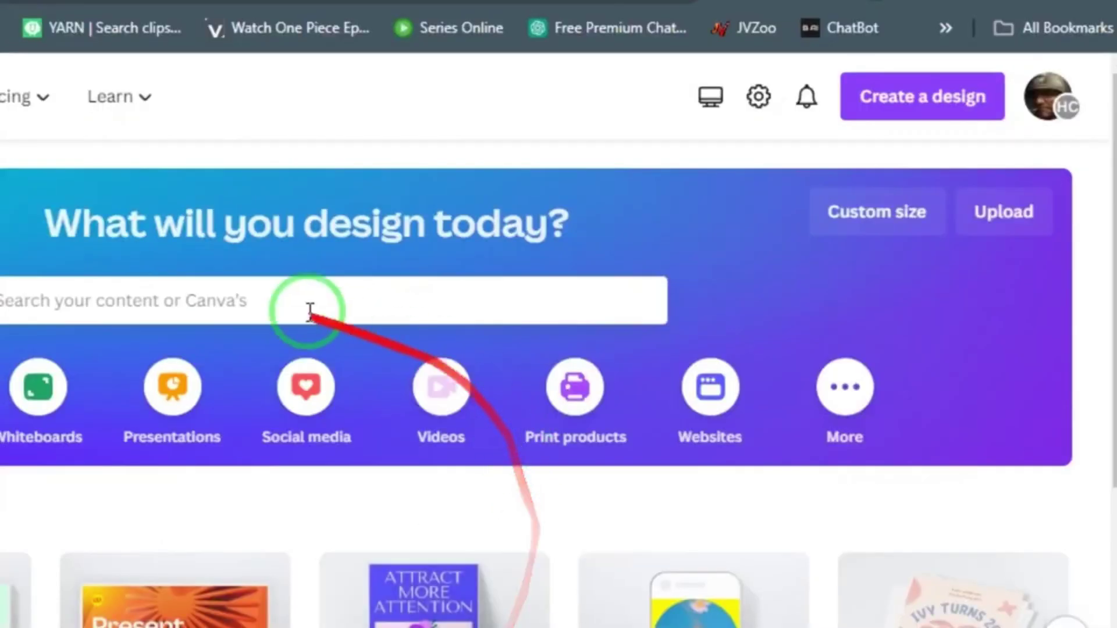
left_click(910, 110)
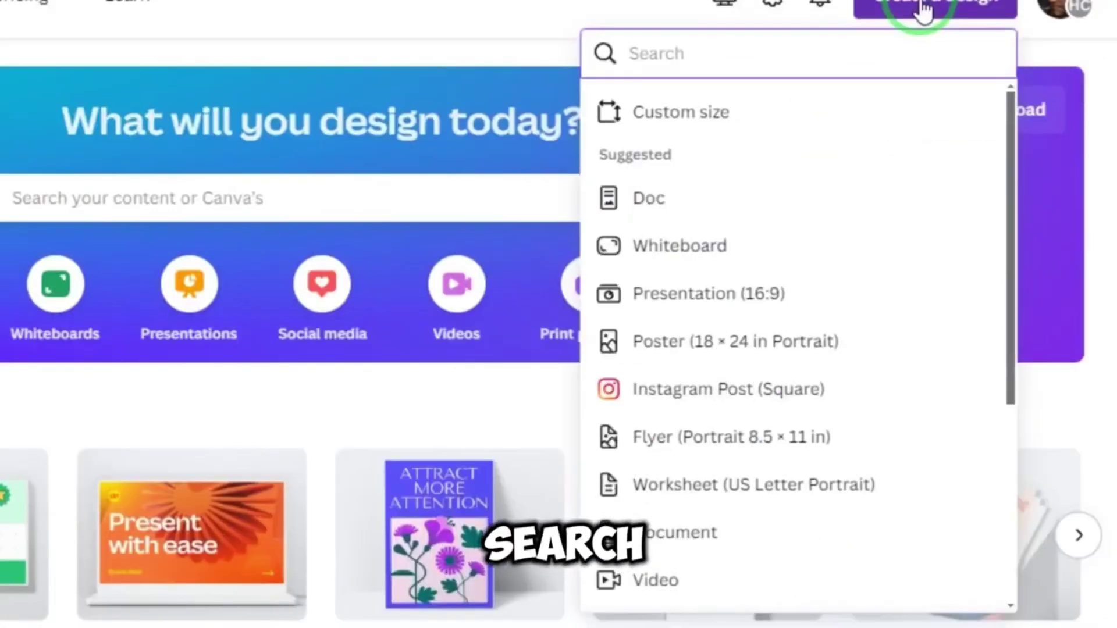
type("youtube")
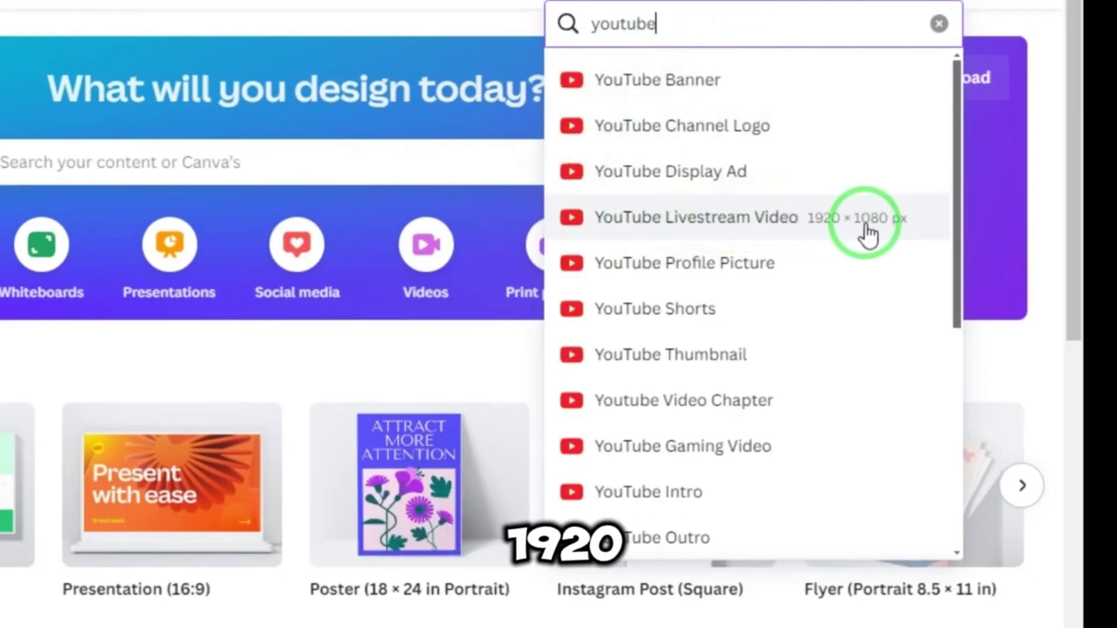
left_click(788, 217)
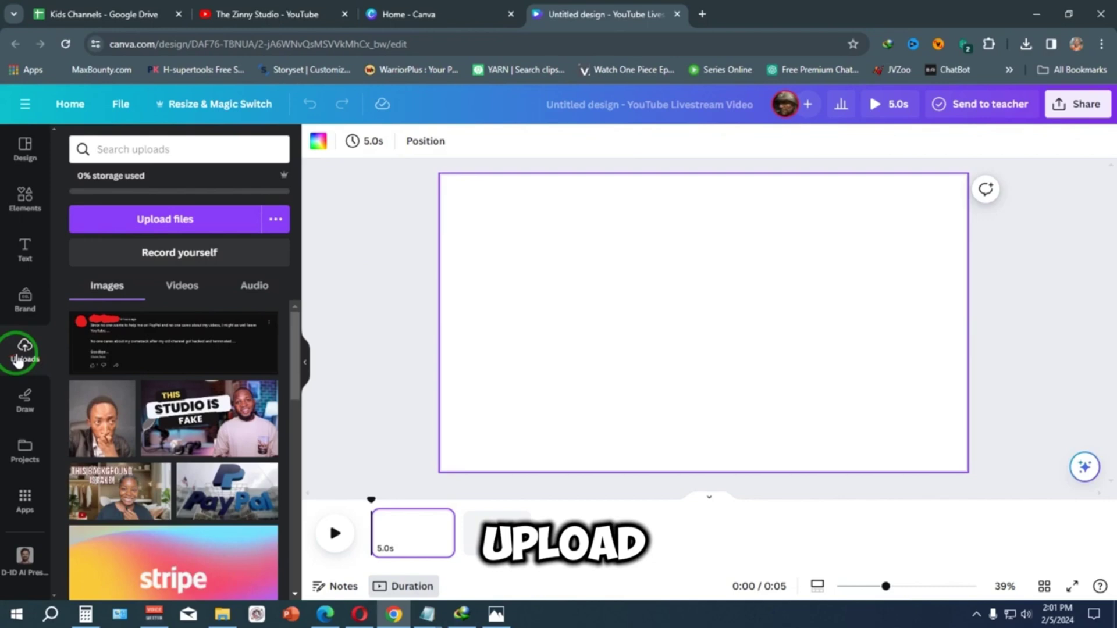
Upload Designer (2).png from Downloads and drag it onto the page to fill it.
left_click(181, 224)
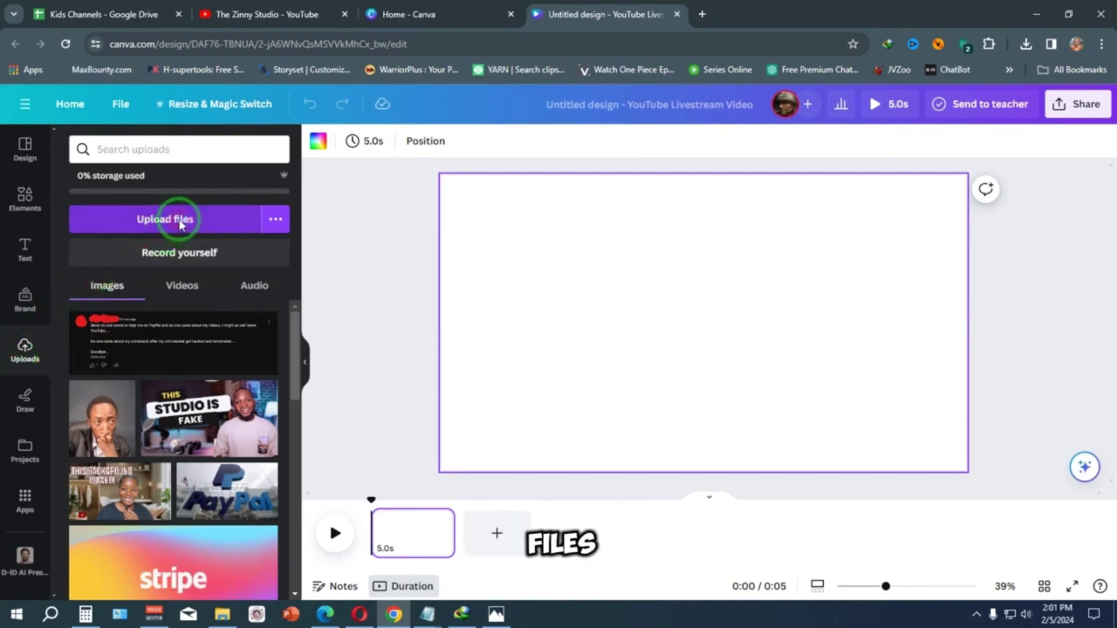
left_click(244, 145)
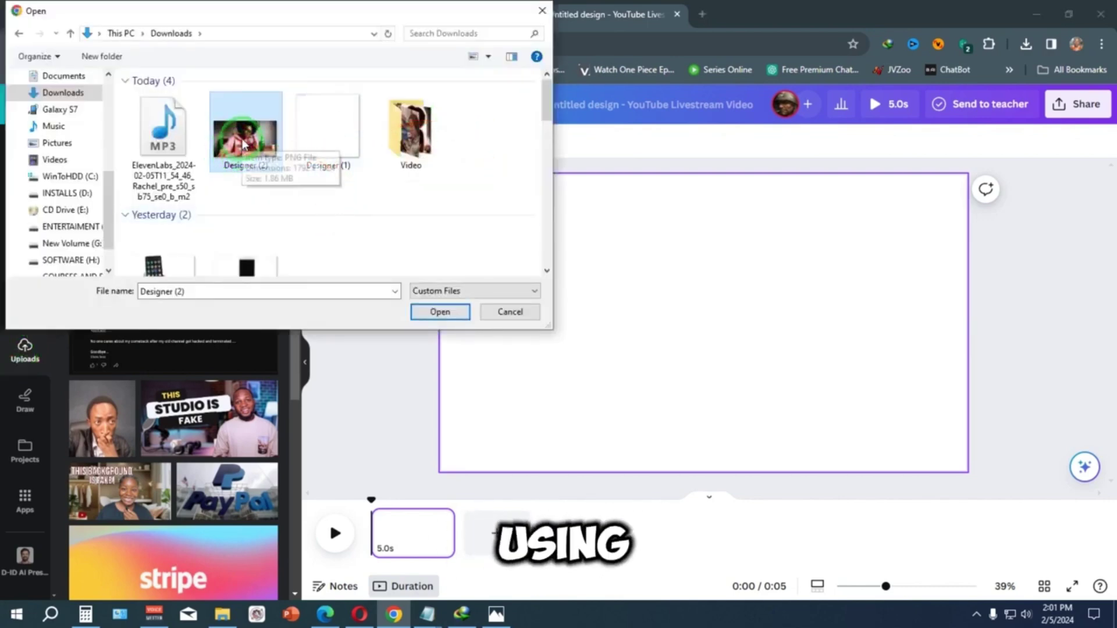
left_click(439, 311)
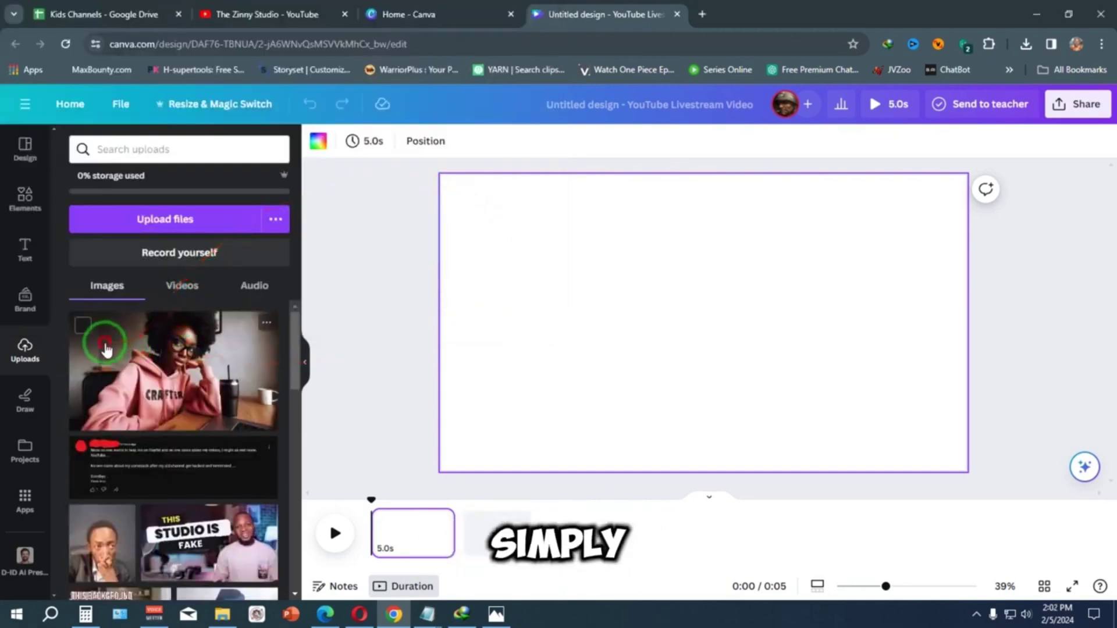
left_click_drag(245, 321, 468, 234)
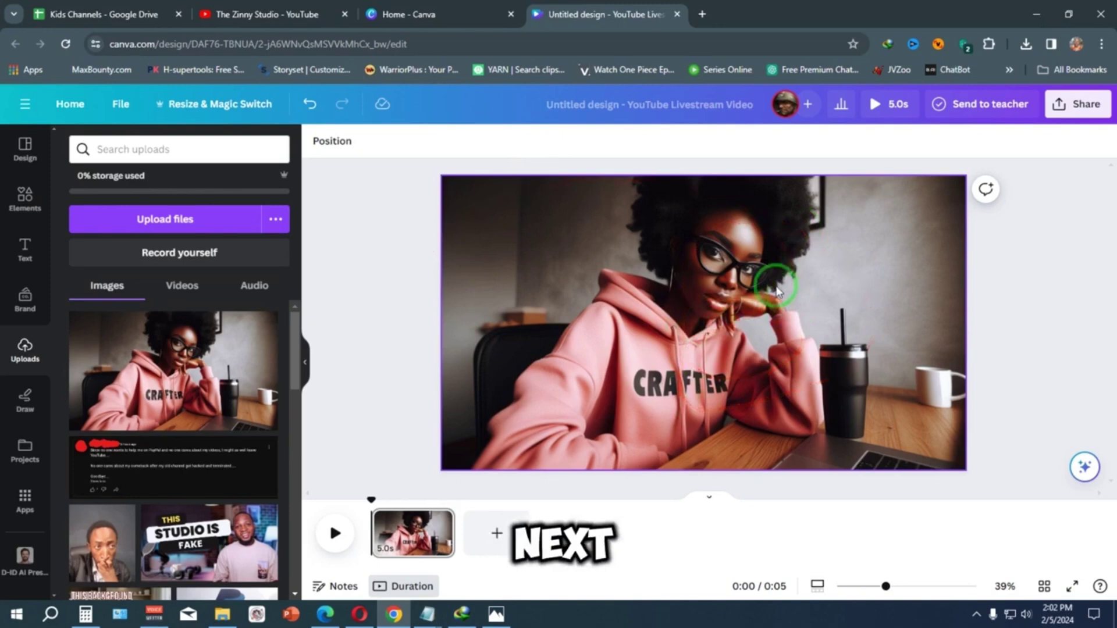
Search the Canva apps for 'D-id' and open D-ID AI Presenters.
left_click(24, 499)
left_click(134, 148)
type("D")
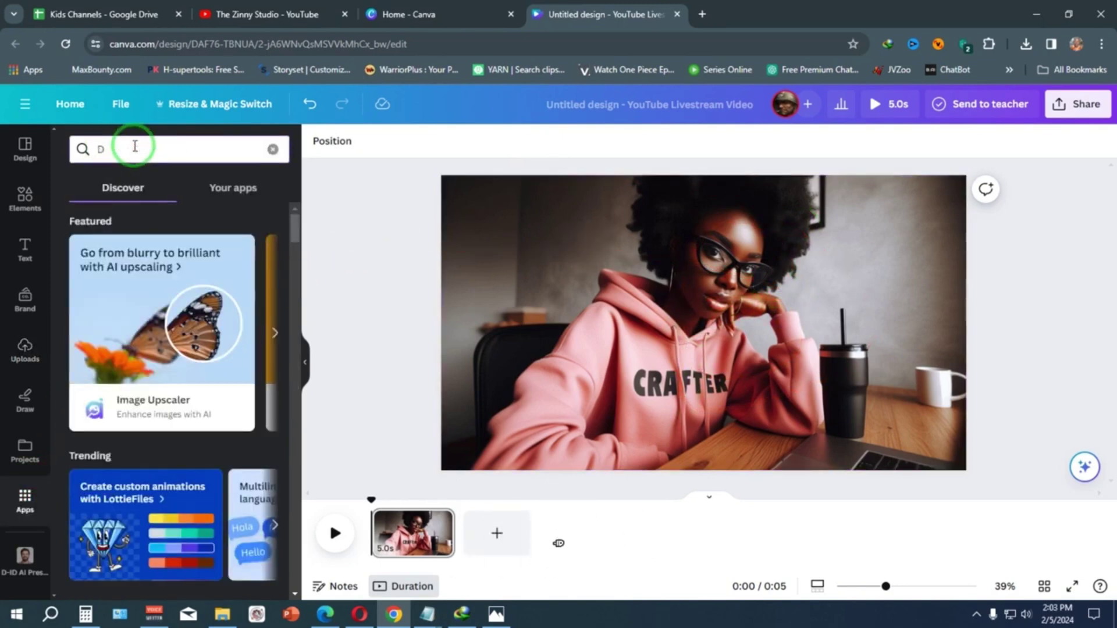
type("-id")
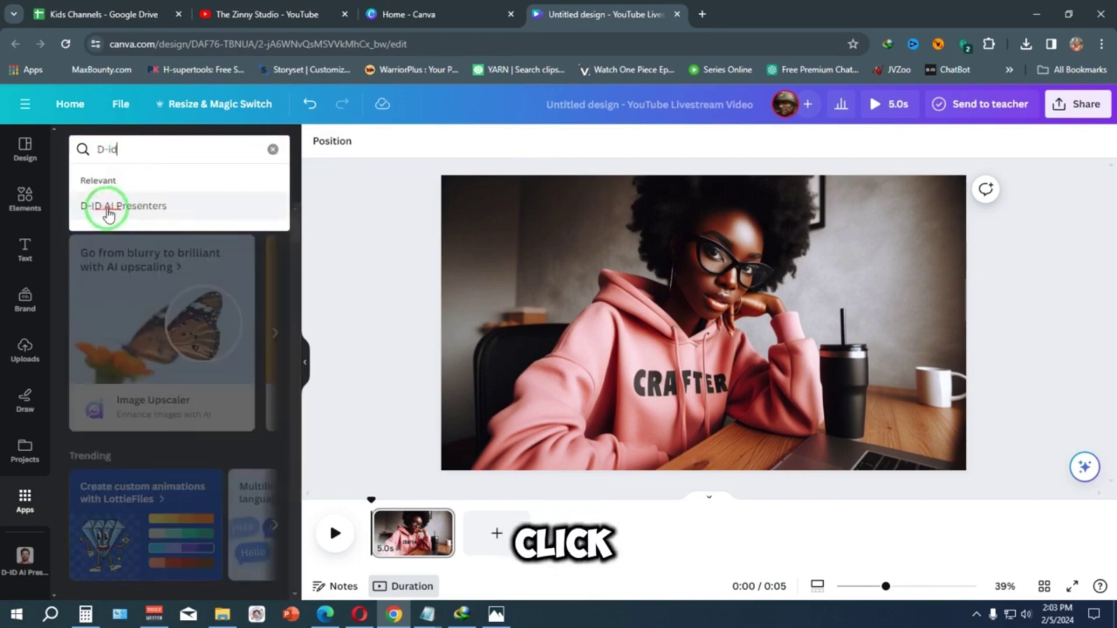
left_click(154, 209)
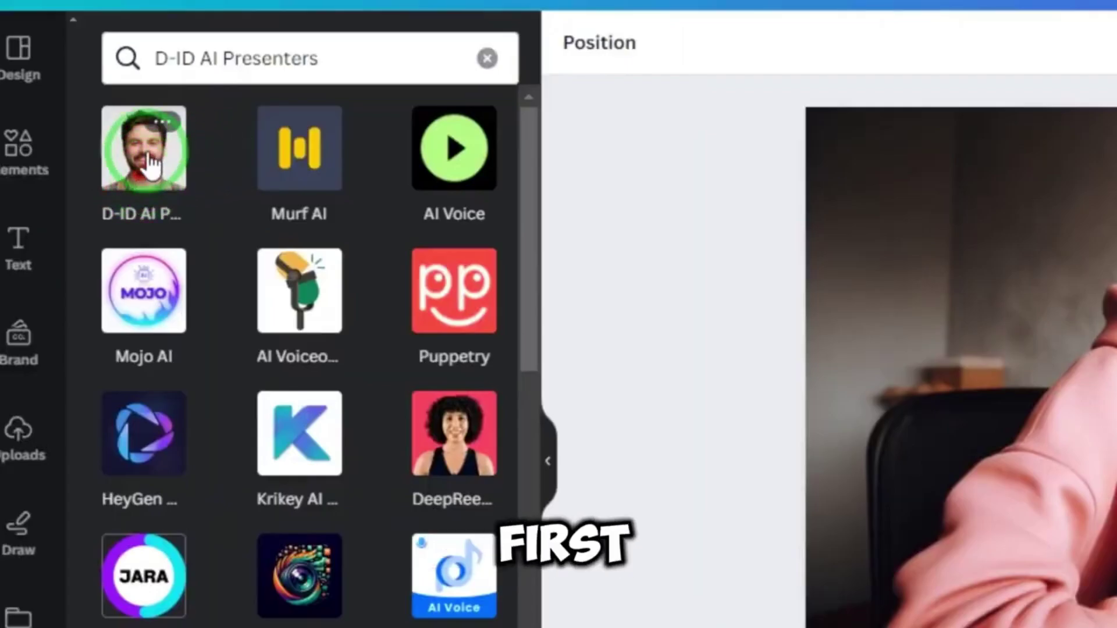
left_click(145, 181)
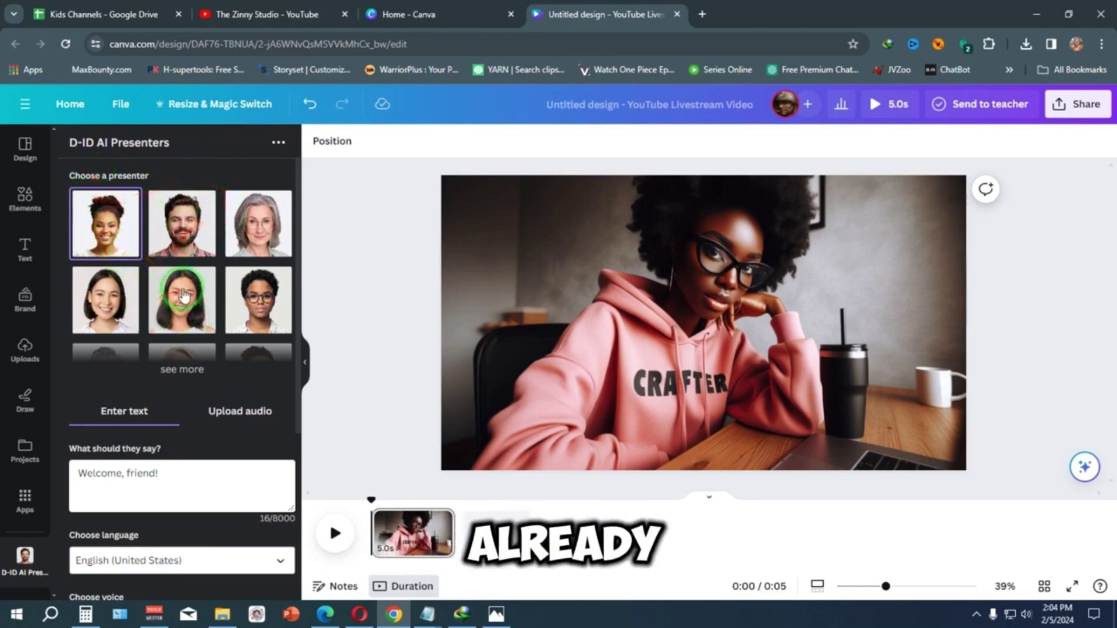
Switch the D-ID app to Upload audio and choose the ElevenLabs voice recording.
right_click(491, 282)
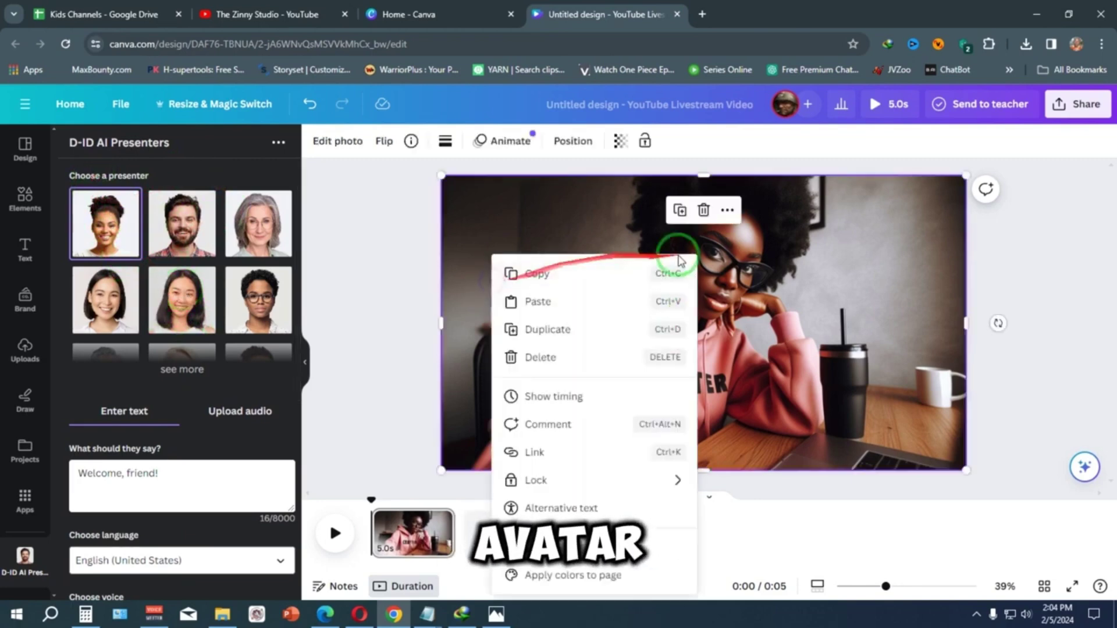
left_click(405, 271)
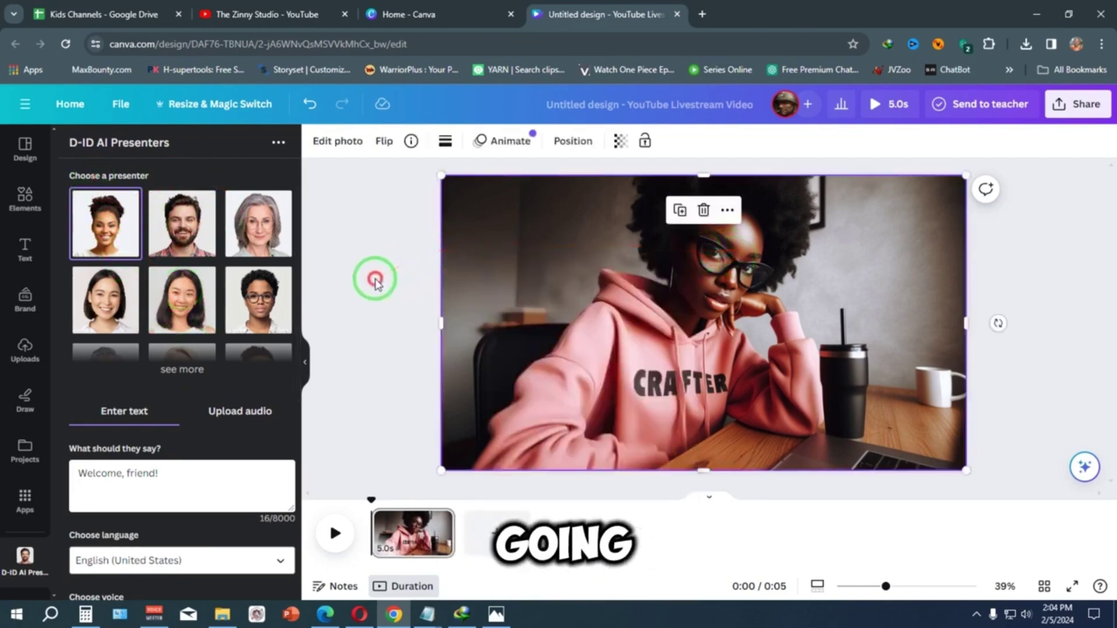
left_click(238, 414)
left_click(192, 457)
left_click(183, 165)
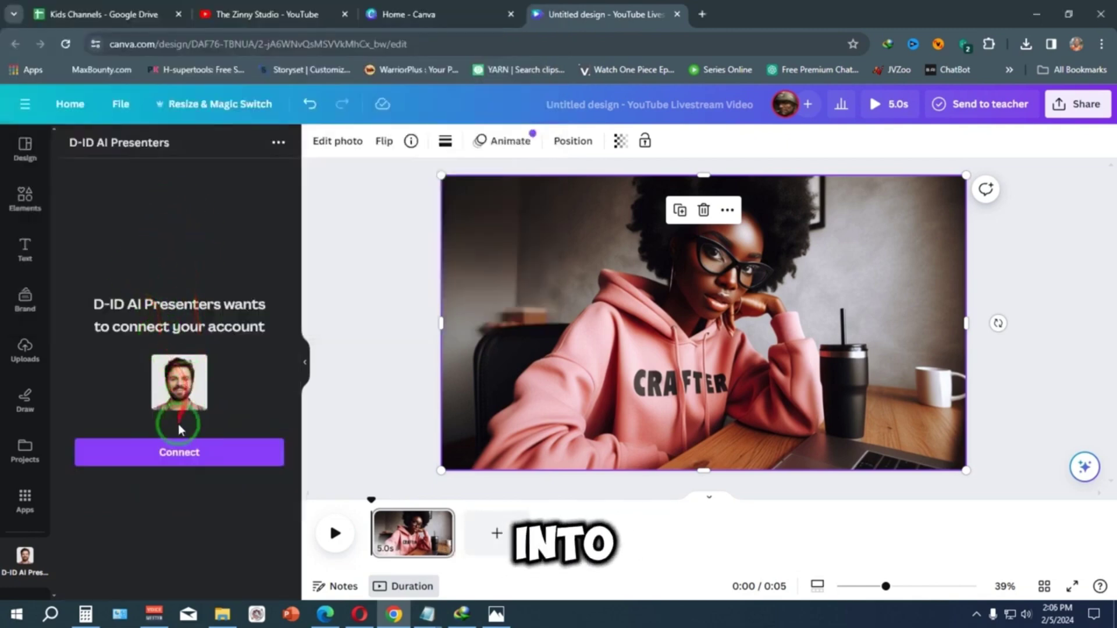
Connect the D-ID account, load the 00:14.211 audio, and drag the hoodie photo in as presenter.
left_click(174, 457)
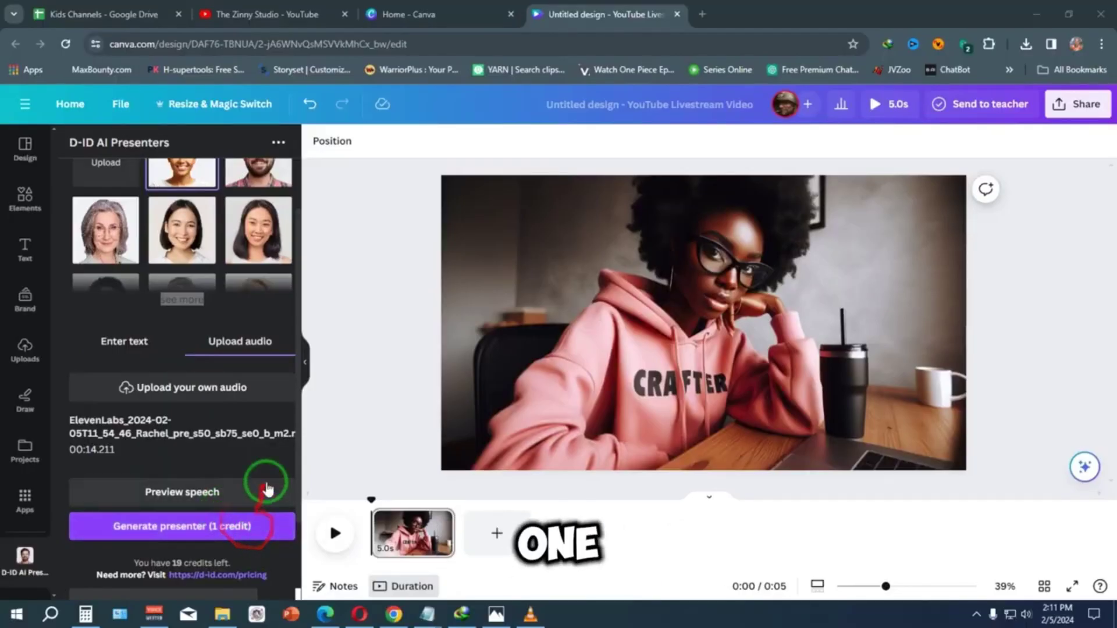
scroll(367, 277, "up", 2)
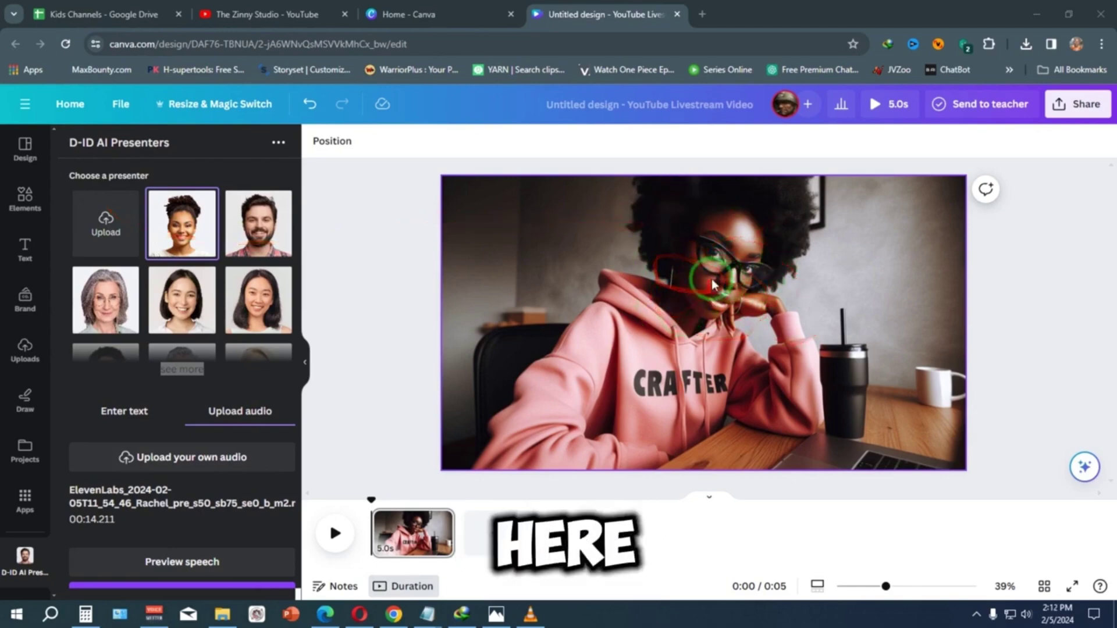
left_click_drag(713, 285, 131, 210)
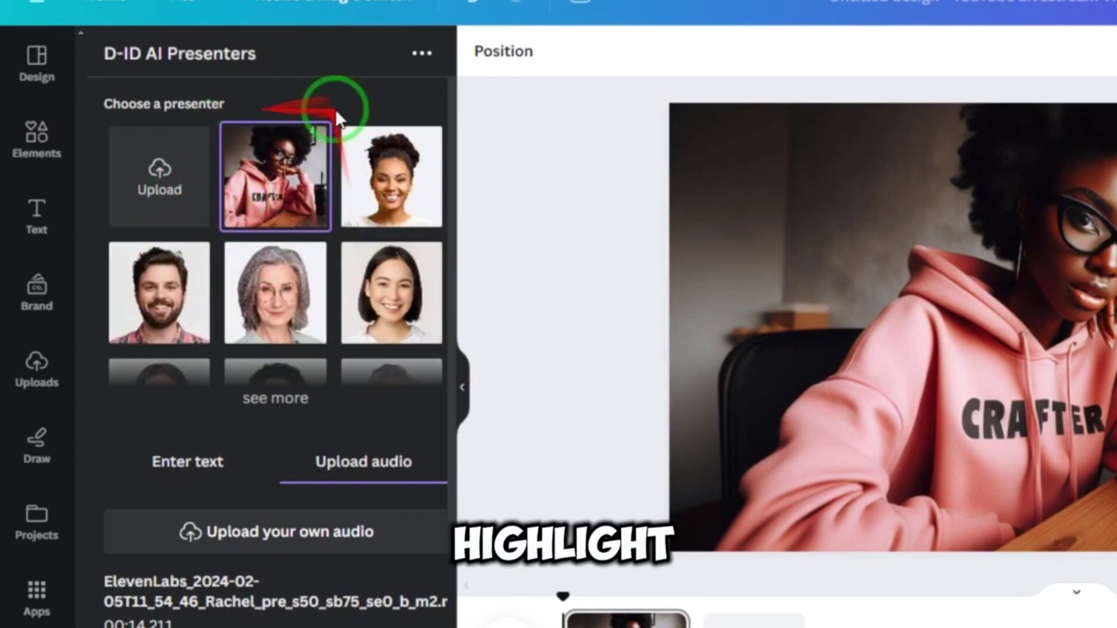
scroll(326, 198, "down", 3)
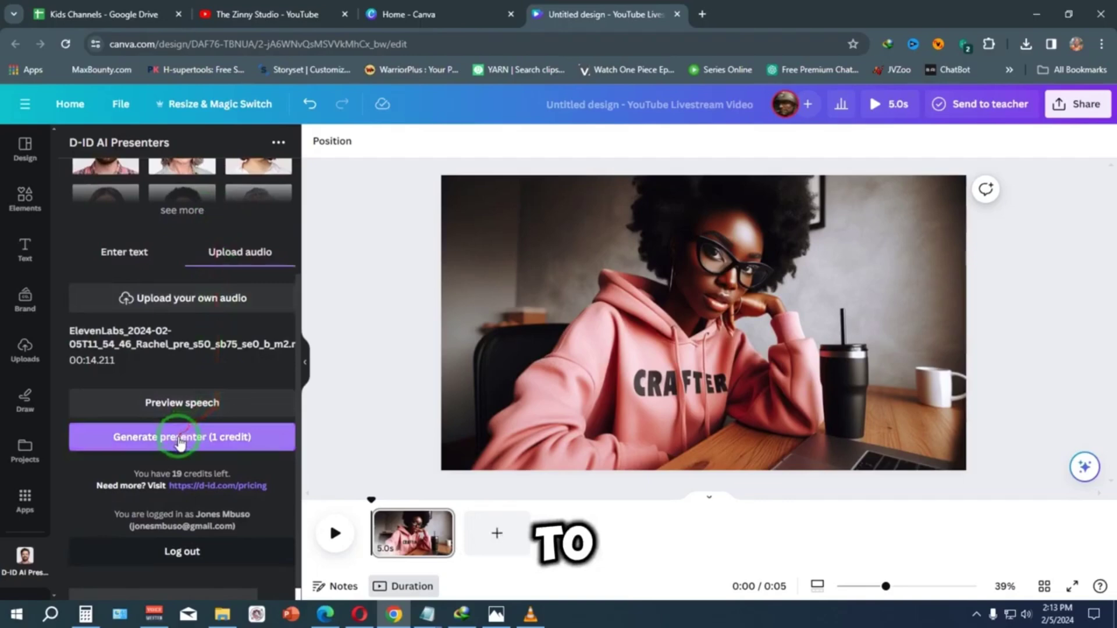
Generate the presenter video for 1 credit, delete the hoodie photo, and set the video as background.
left_click(179, 442)
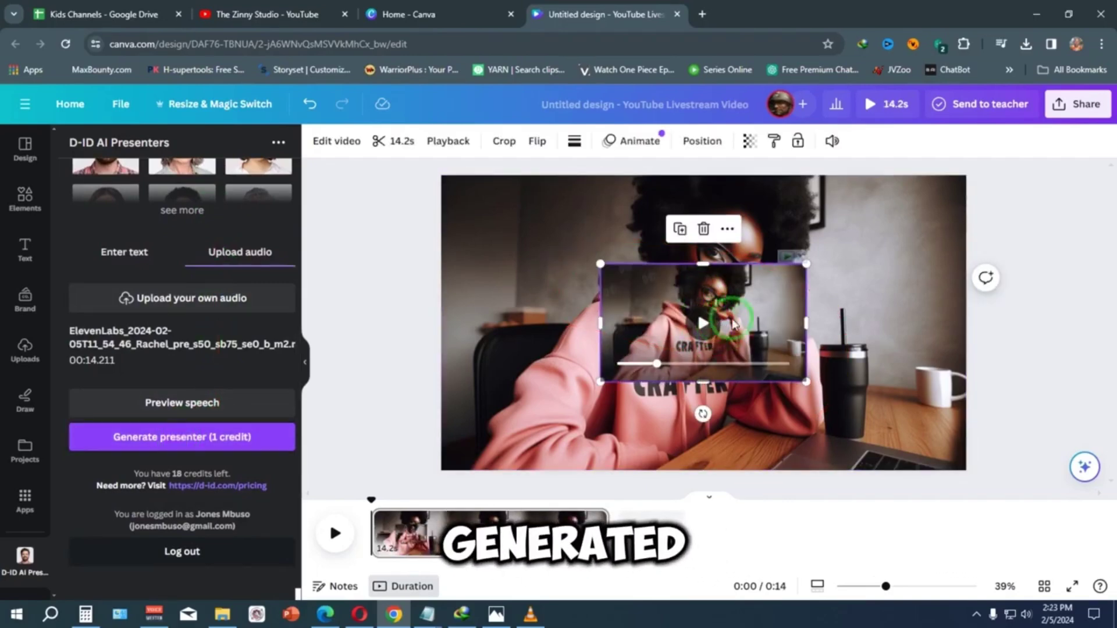
left_click(698, 313)
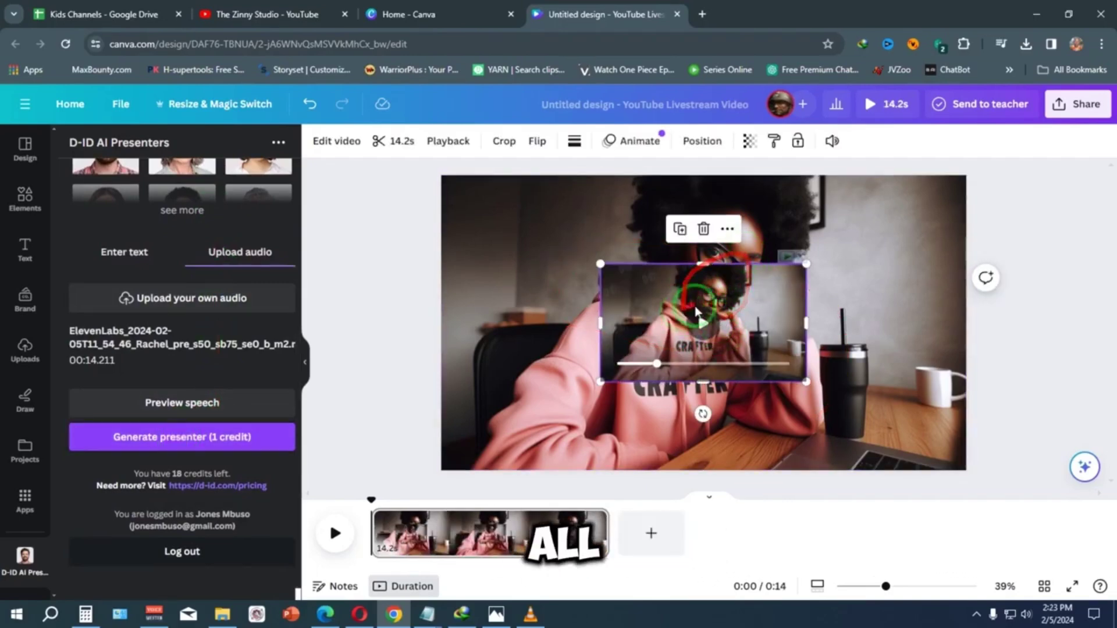
left_click(497, 219)
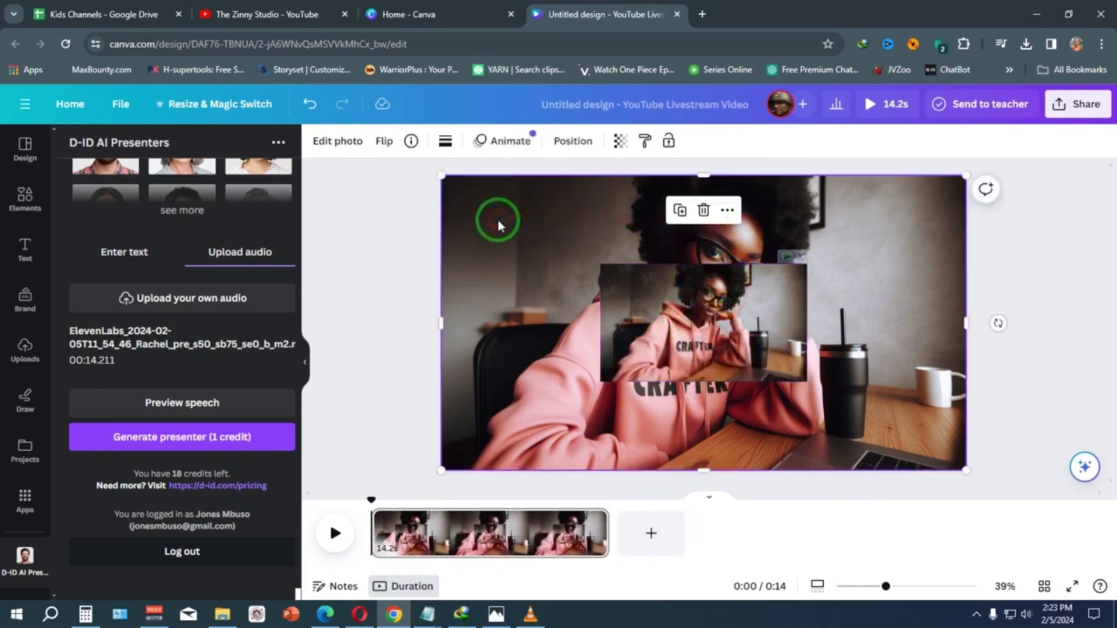
left_click(703, 211)
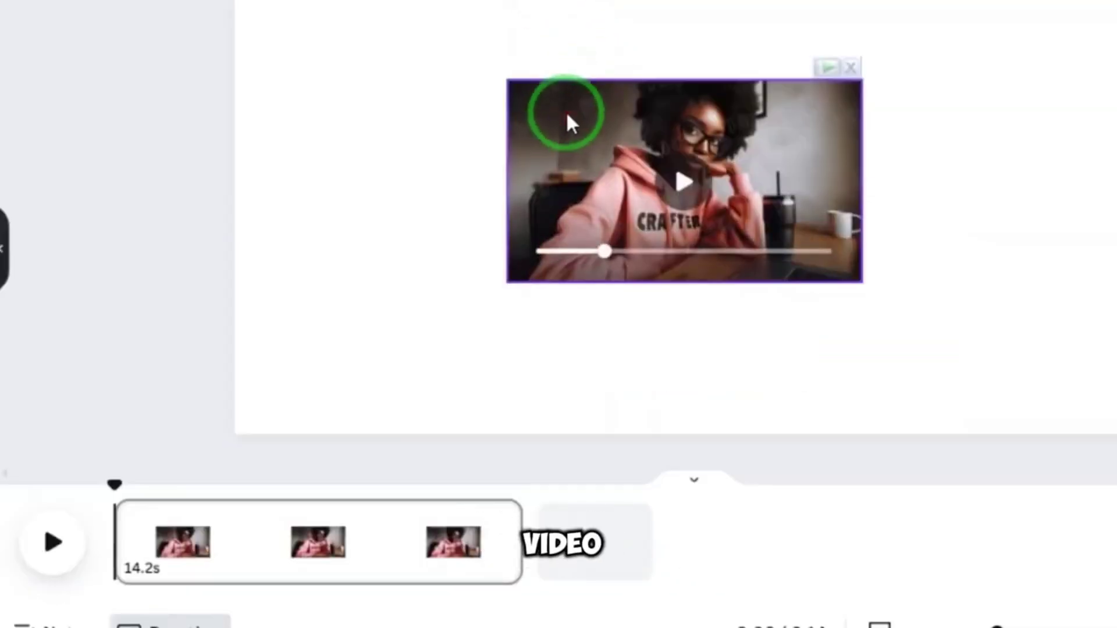
right_click(567, 116)
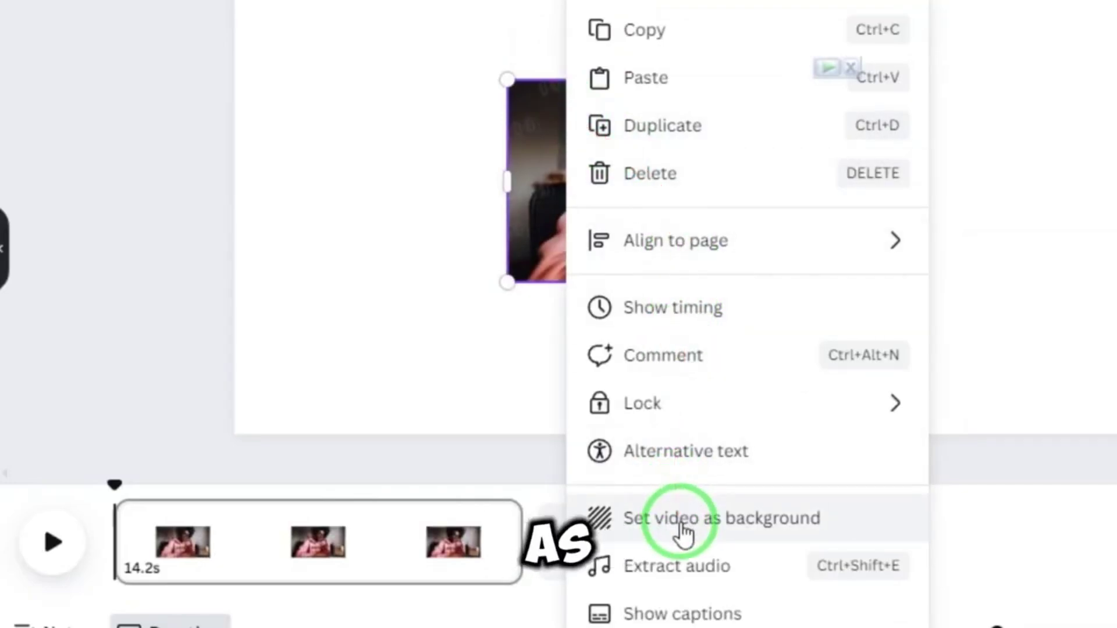
left_click(683, 530)
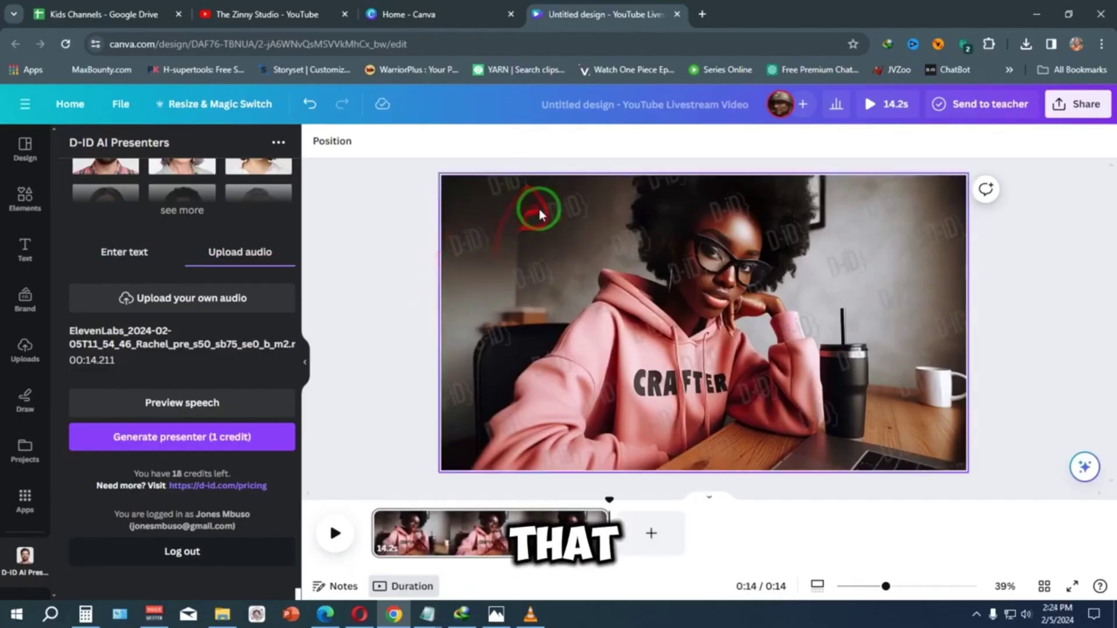